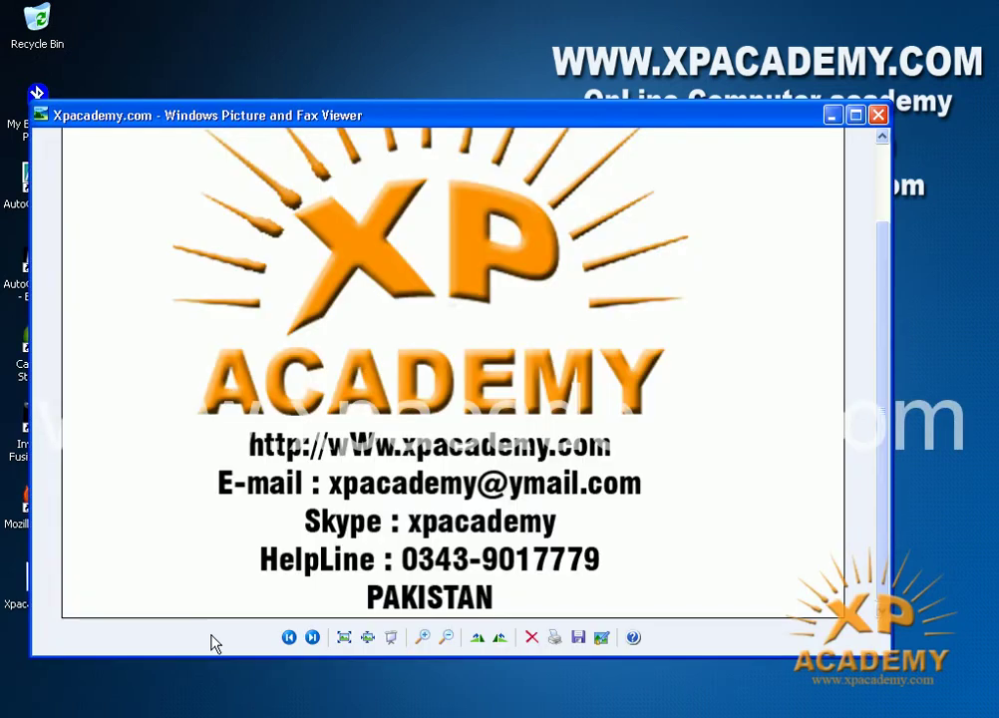
Move the XP Academy logo viewer up, maximize it, restore it and reposition it near the top
left_click_drag(252, 117, 252, 85)
double_click(252, 85)
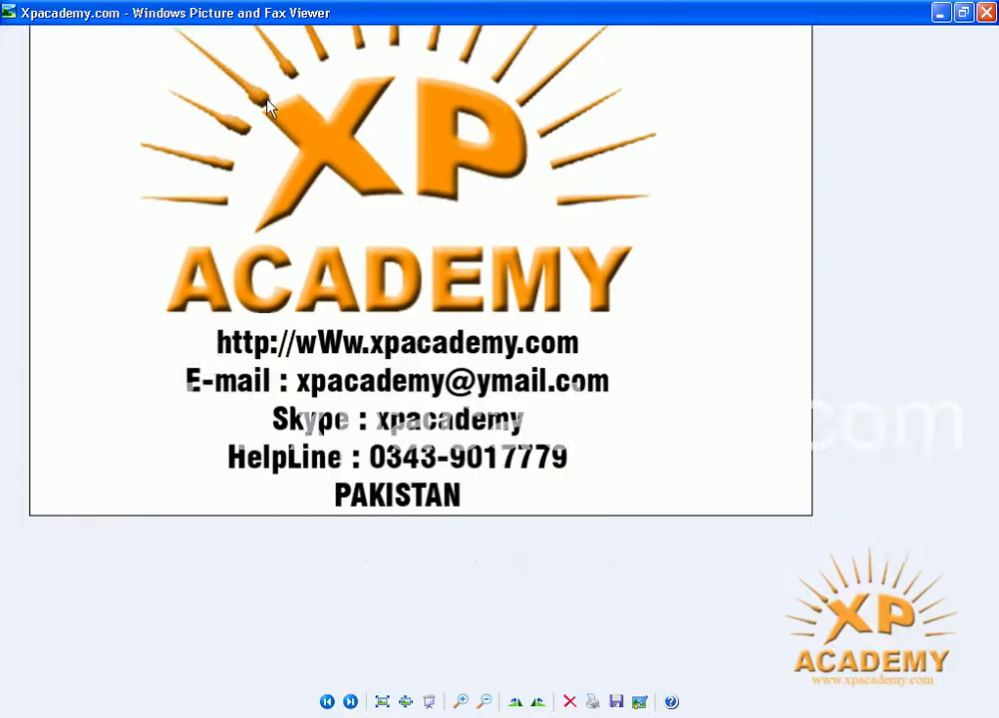
left_click(964, 12)
mouse_move(527, 87)
left_mouse_down()
mouse_move(384, 9)
mouse_move(630, 7)
mouse_move(513, 38)
mouse_move(785, 26)
mouse_move(588, 77)
mouse_move(574, 110)
mouse_move(566, 28)
mouse_move(759, 200)
mouse_move(472, 196)
mouse_move(575, 89)
mouse_move(576, 45)
mouse_move(553, 60)
mouse_move(576, 64)
left_mouse_up()
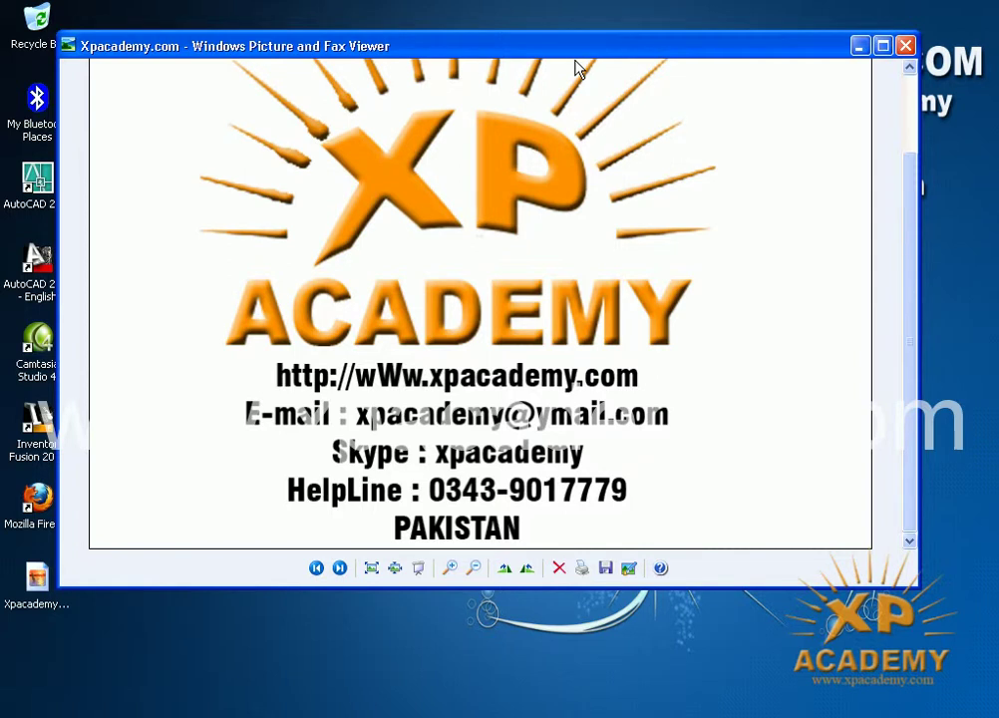
Enlarge the logo viewer from its corner and shift it to its final place near the top
left_click_drag(915, 585, 945, 695)
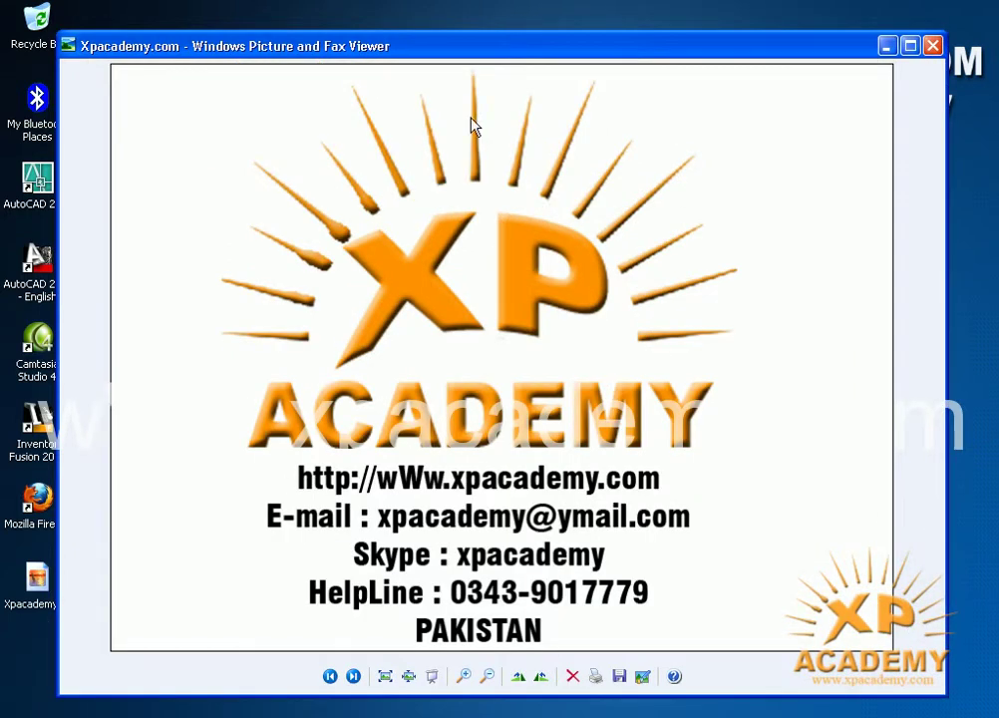
mouse_move(392, 33)
left_mouse_down()
mouse_move(388, 145)
mouse_move(462, 13)
left_mouse_up()
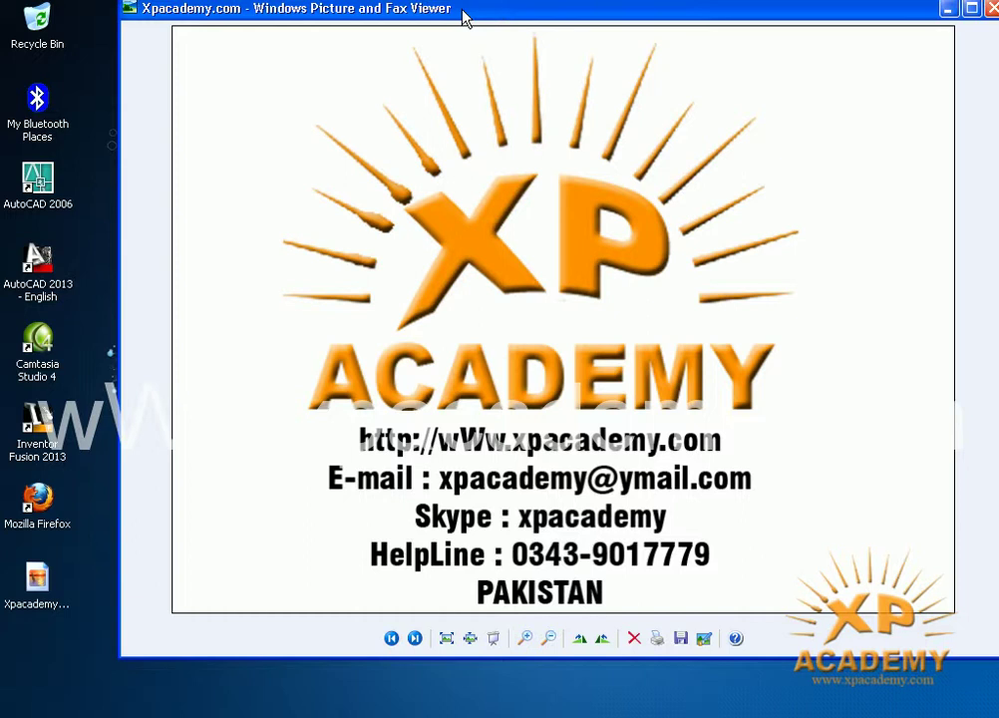
mouse_move(504, 10)
left_mouse_down()
mouse_move(518, 72)
mouse_move(491, 20)
mouse_move(541, 11)
left_mouse_up()
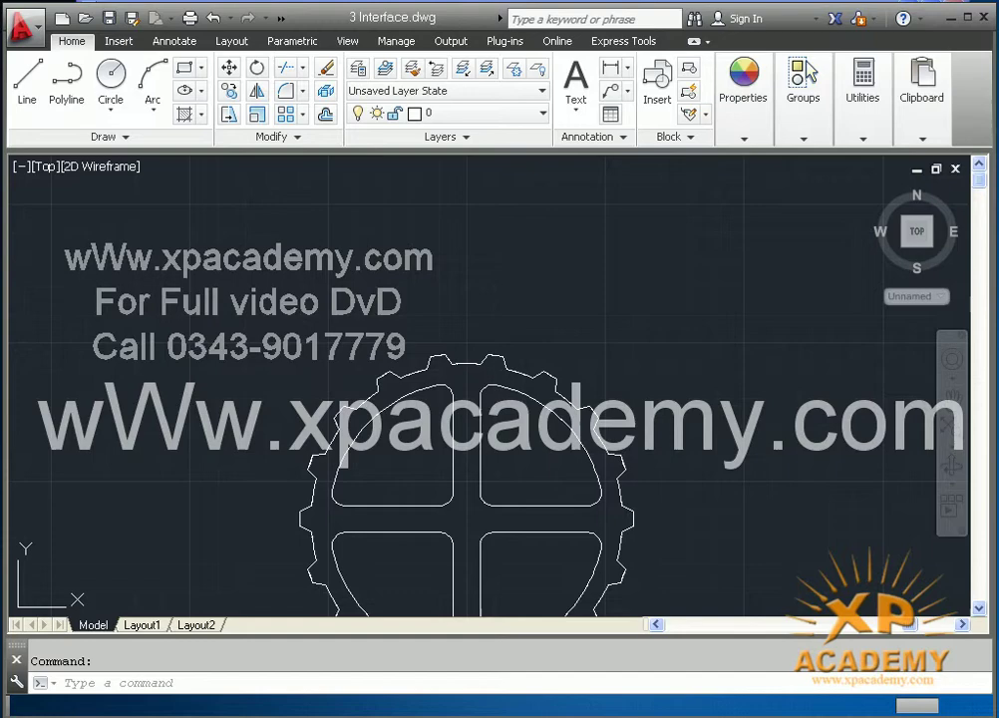
Pan and zoom out on the gear, show the Utilities panel, then maximize the AutoCAD window
mouse_move(499, 367)
middle_mouse_down()
mouse_move(531, 350)
mouse_move(357, 328)
mouse_move(486, 440)
mouse_move(766, 456)
mouse_move(429, 403)
mouse_move(461, 372)
middle_mouse_up()
scroll(458, 409, "up", 2)
scroll(463, 372, "down", 2)
scroll(462, 340, "down", 1)
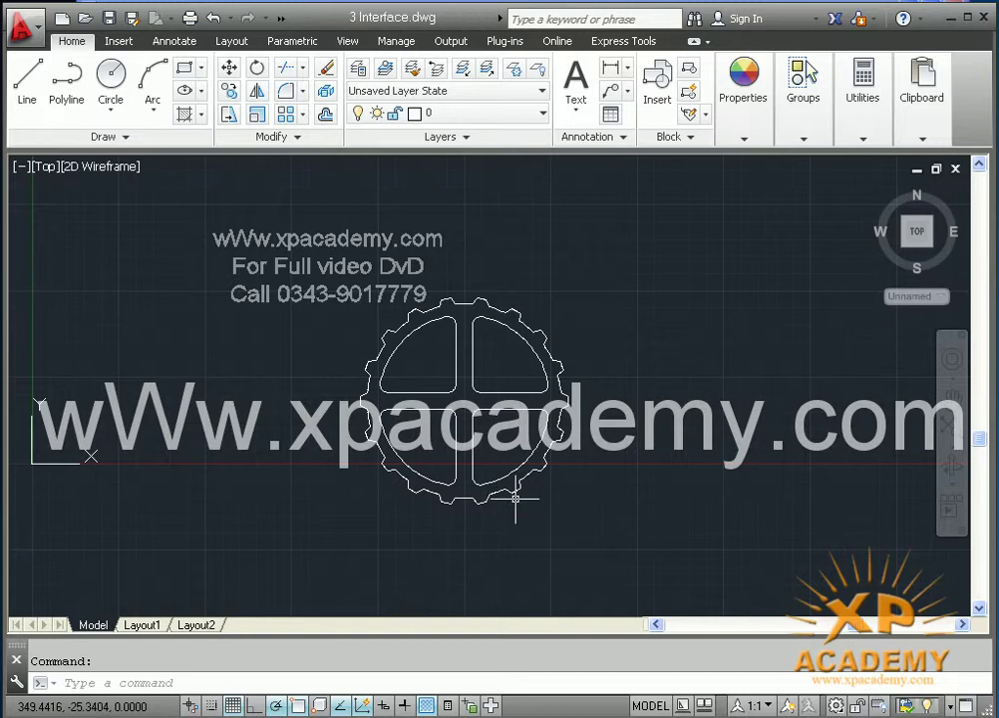
left_click(882, 97)
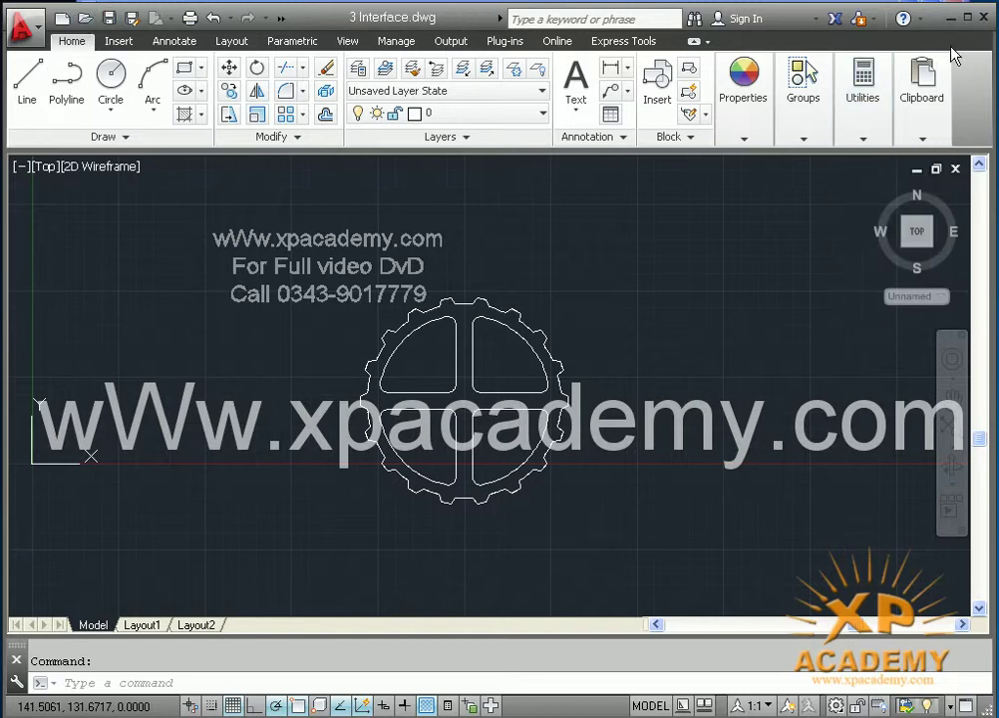
left_click(966, 17)
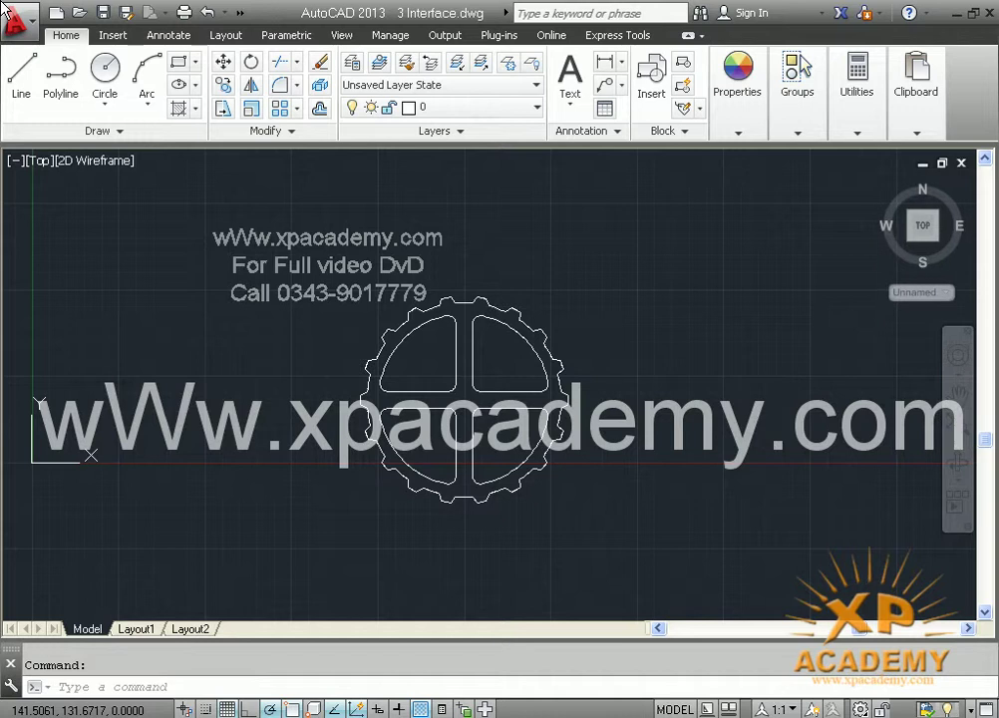
Zoom and pan around the gear drawing with the wheel and middle button
scroll(385, 461, "up", 2)
mouse_move(379, 469)
middle_mouse_down()
mouse_move(520, 504)
mouse_move(390, 506)
mouse_move(368, 482)
mouse_move(368, 457)
middle_mouse_up()
scroll(384, 498, "down", 1)
scroll(377, 489, "down", 2)
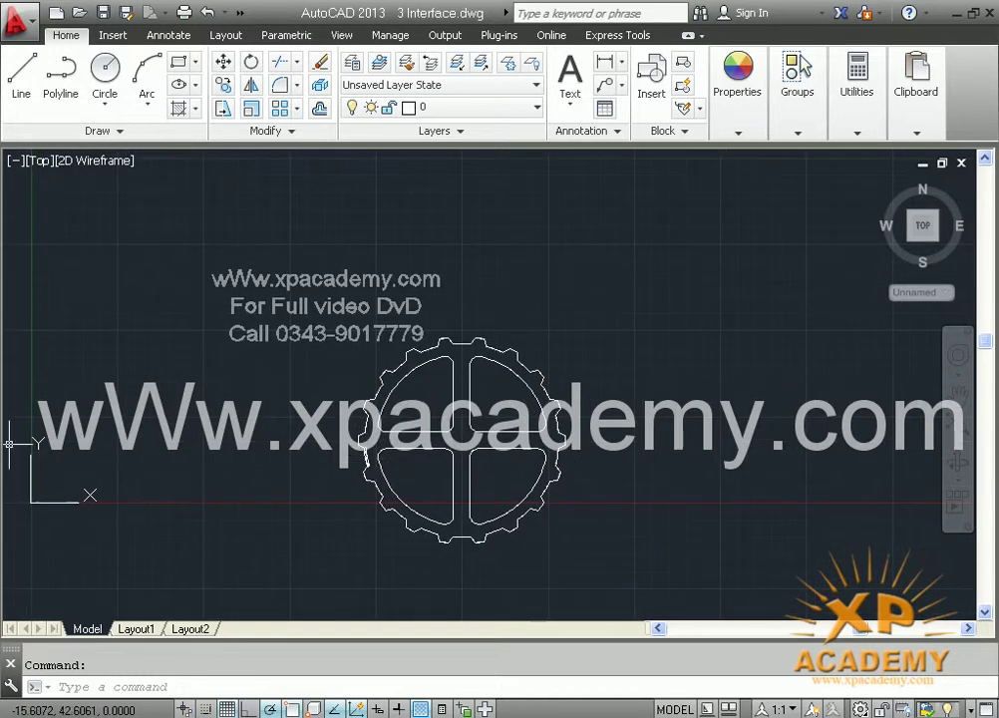
mouse_move(389, 480)
middle_mouse_down()
mouse_move(295, 429)
mouse_move(409, 439)
middle_mouse_up()
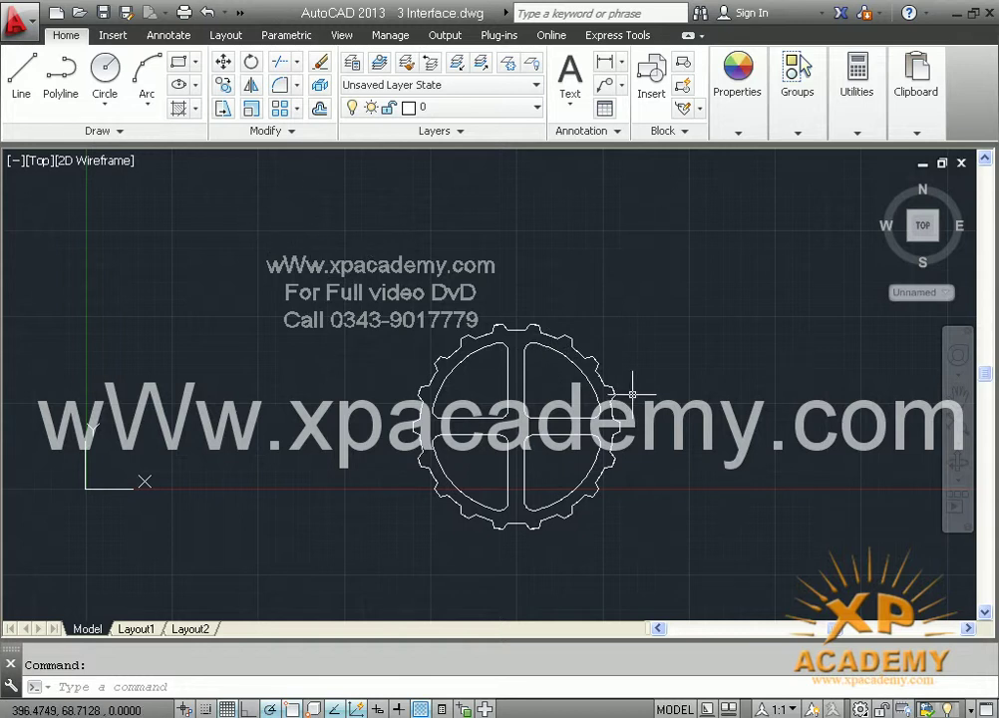
scroll(635, 390, "down", 2)
middle_click_drag(613, 397, 508, 377)
scroll(509, 377, "up", 1)
scroll(511, 379, "up", 2)
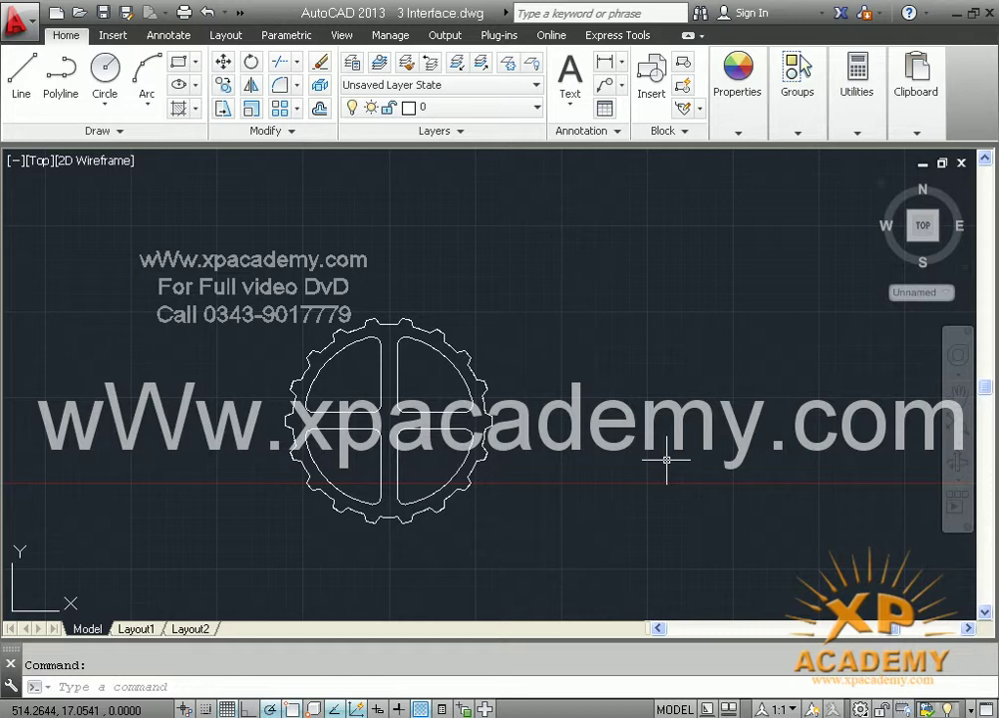
Zoom in and pan so the enlarged gear sits toward the lower right
scroll(499, 399, "up", 2)
mouse_move(528, 386)
middle_mouse_down()
mouse_move(797, 401)
mouse_move(708, 399)
mouse_move(736, 413)
mouse_move(535, 424)
mouse_move(680, 397)
middle_mouse_up()
scroll(712, 413, "down", 2)
scroll(536, 424, "up", 2)
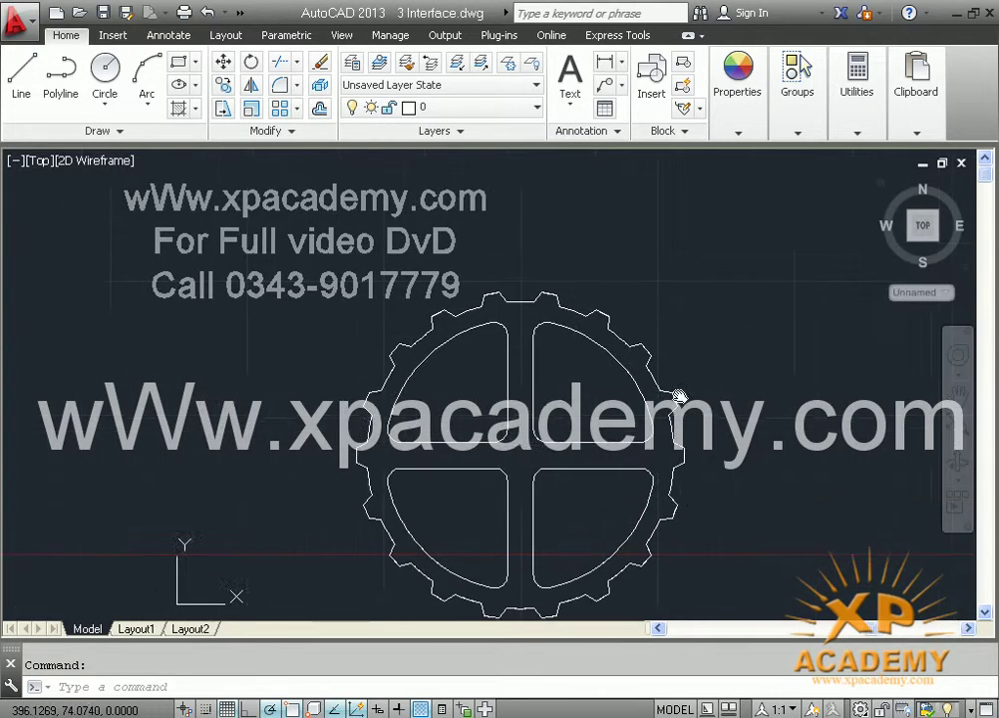
scroll(725, 390, "down", 4)
middle_click_drag(574, 308, 457, 308)
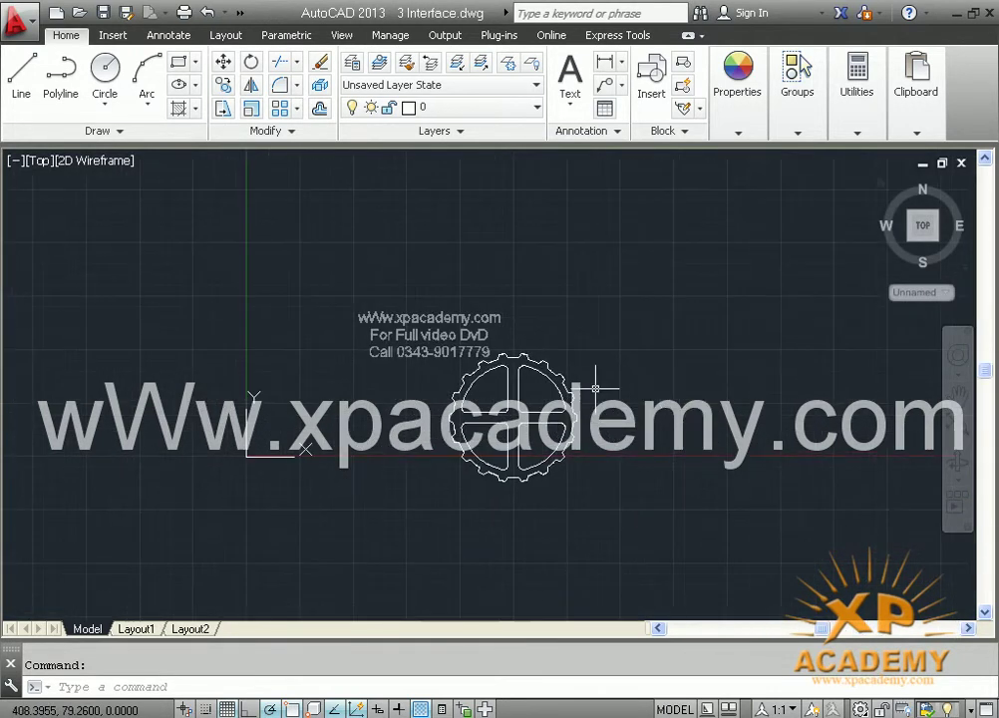
scroll(597, 361, "up", 2)
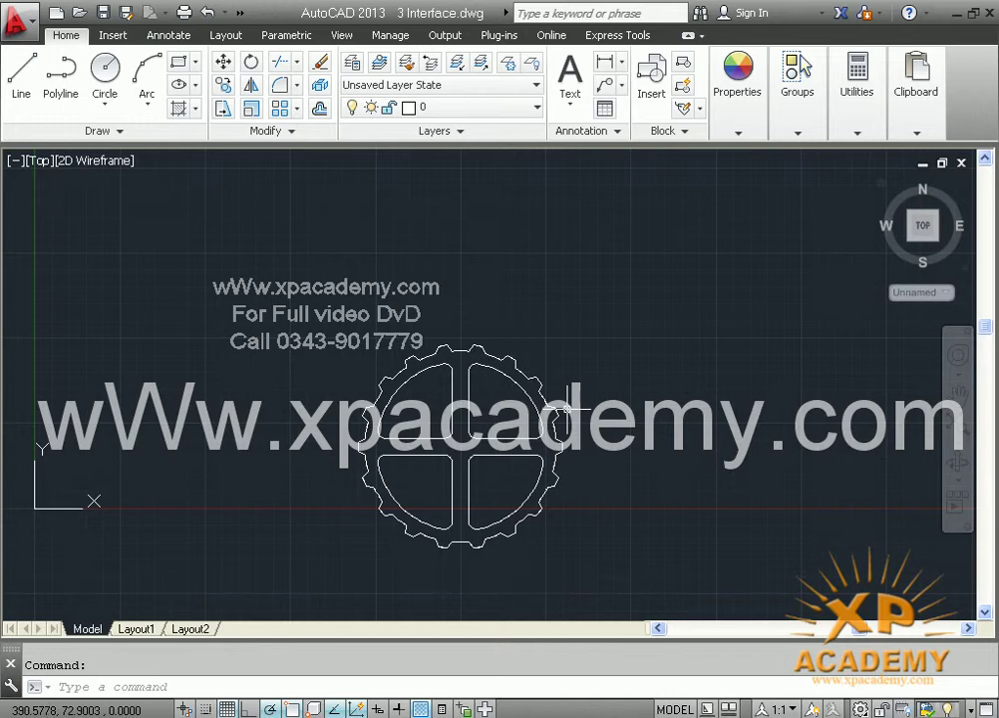
middle_click_drag(557, 423, 564, 434)
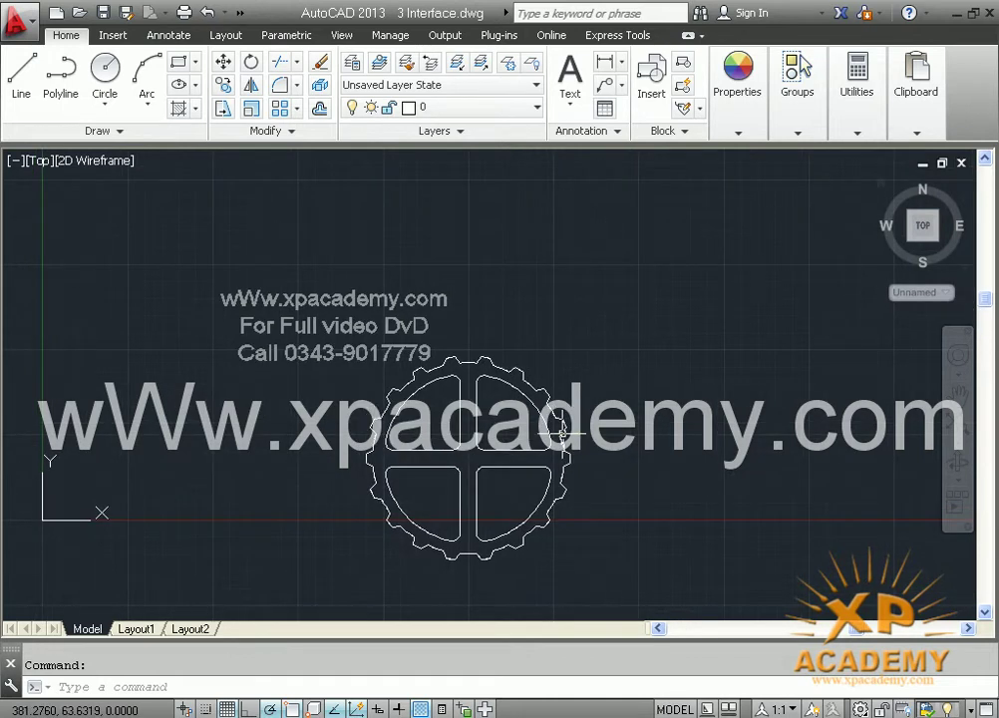
mouse_move(443, 443)
middle_mouse_down()
mouse_move(466, 446)
mouse_move(479, 428)
middle_mouse_up()
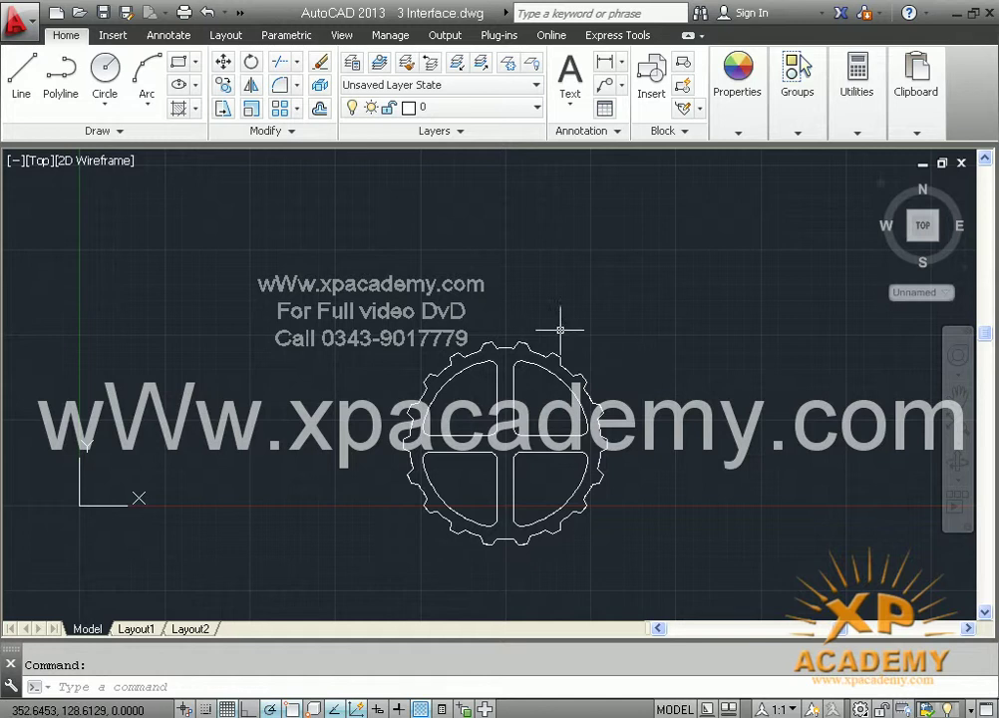
scroll(241, 339, "up", 2)
mouse_move(242, 339)
middle_mouse_down()
mouse_move(285, 330)
mouse_move(305, 276)
middle_mouse_up()
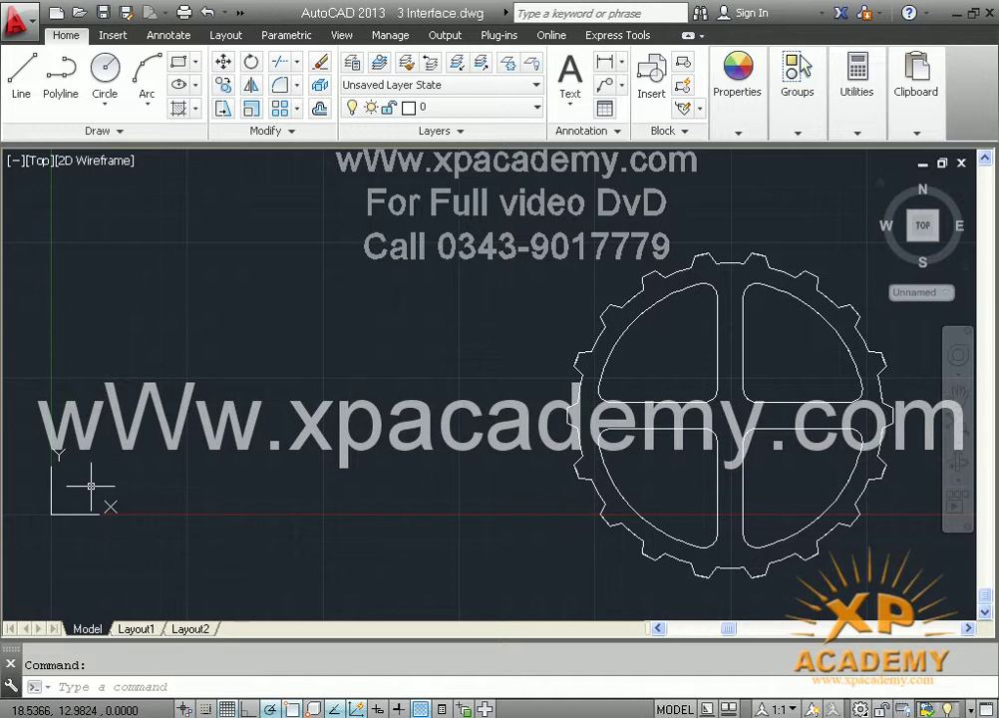
mouse_move(406, 397)
middle_mouse_down()
mouse_move(359, 431)
mouse_move(402, 462)
mouse_move(381, 483)
mouse_move(370, 402)
middle_mouse_up()
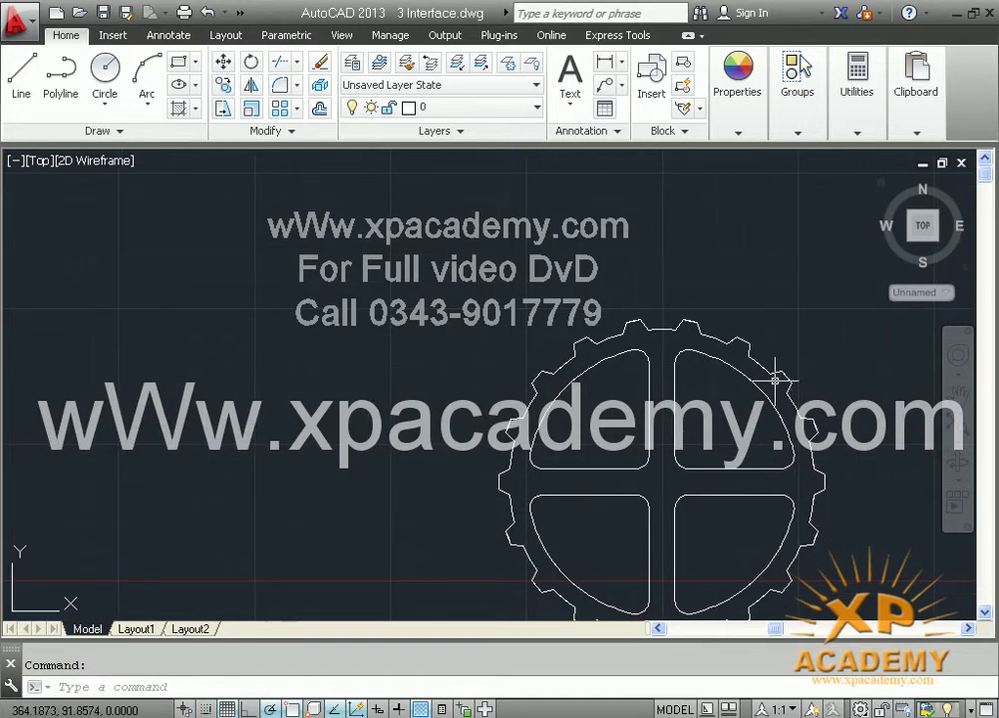
middle_click_drag(758, 390, 718, 363)
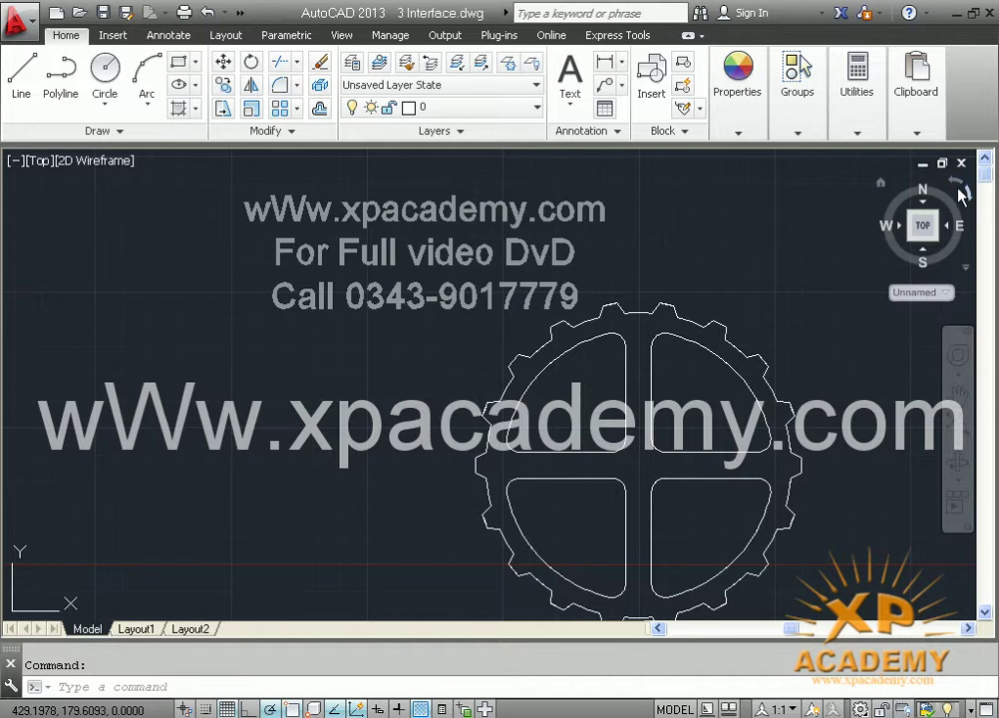
Spin the top view 360° with four 90° ViewCube rotations, then restore the standard Top view
mouse_move(923, 226)
mouse_move(718, 301)
middle_mouse_down()
mouse_move(596, 279)
mouse_move(566, 292)
middle_mouse_up()
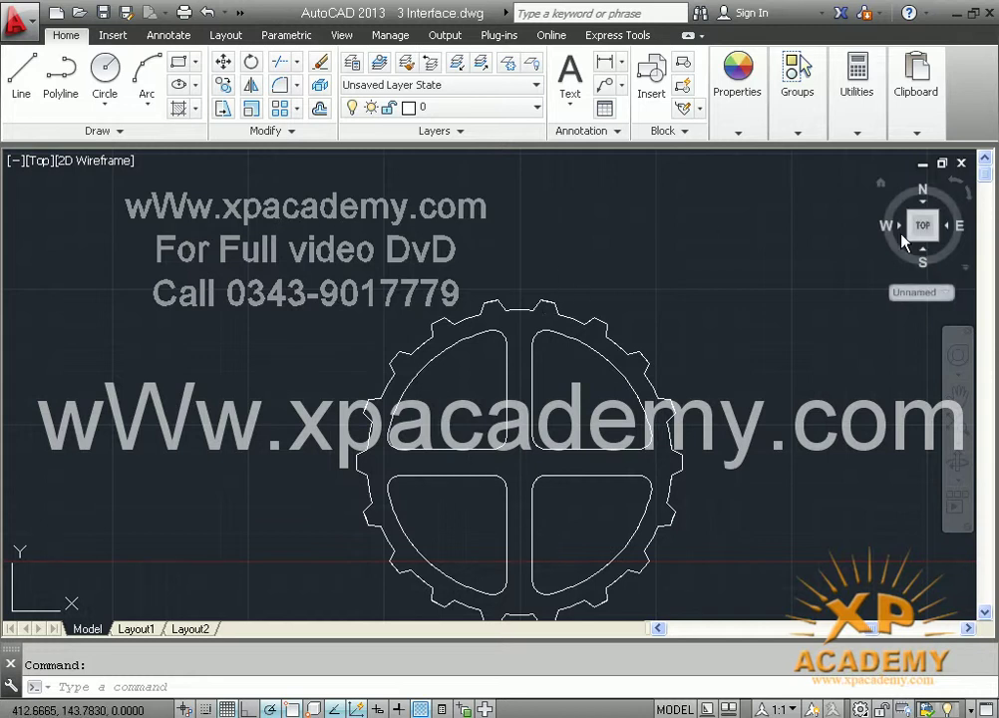
left_click(955, 189)
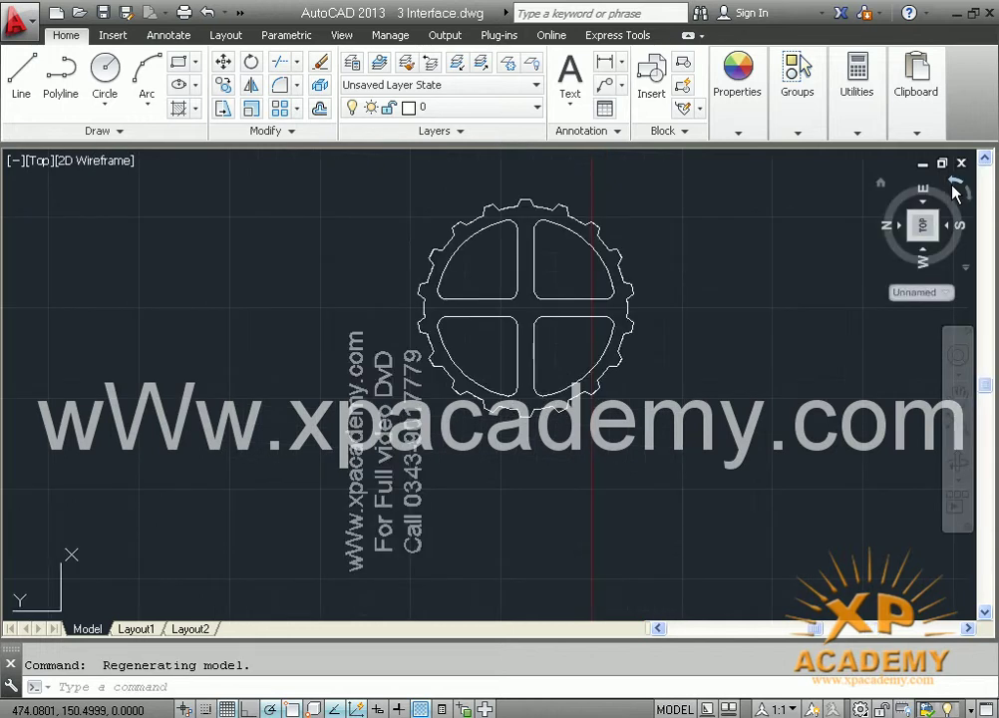
left_click(954, 188)
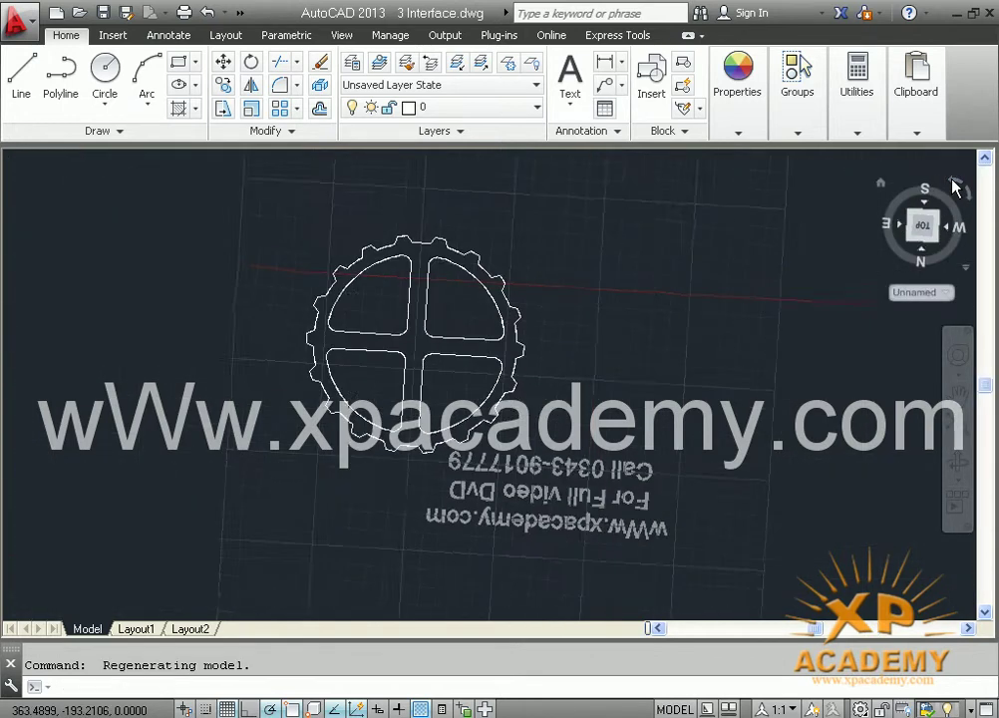
left_click(954, 187)
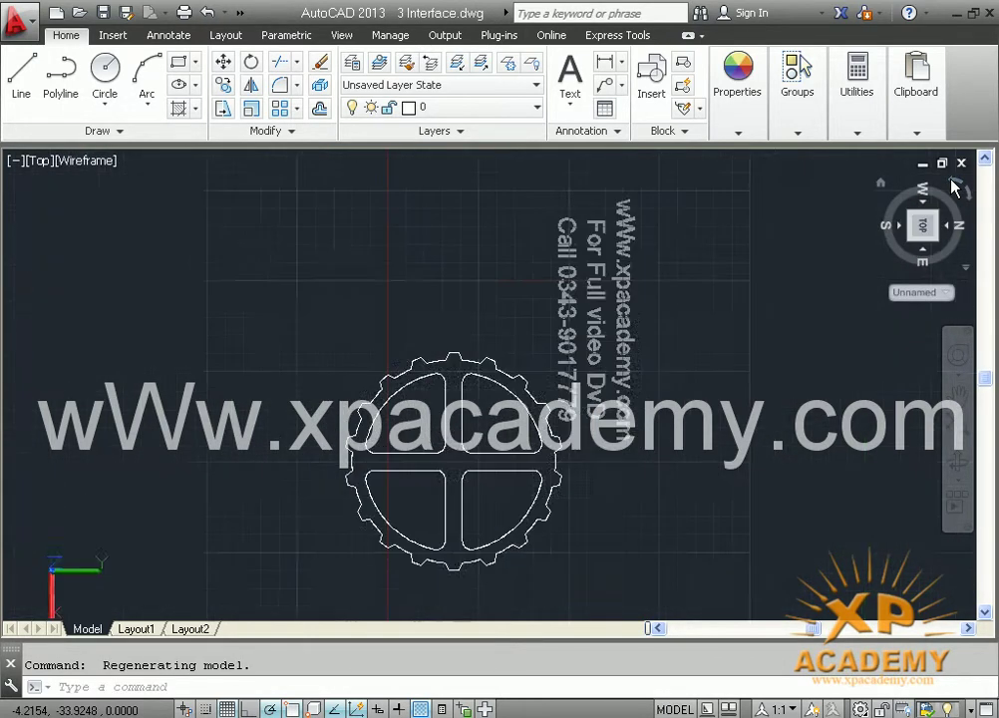
left_click(955, 187)
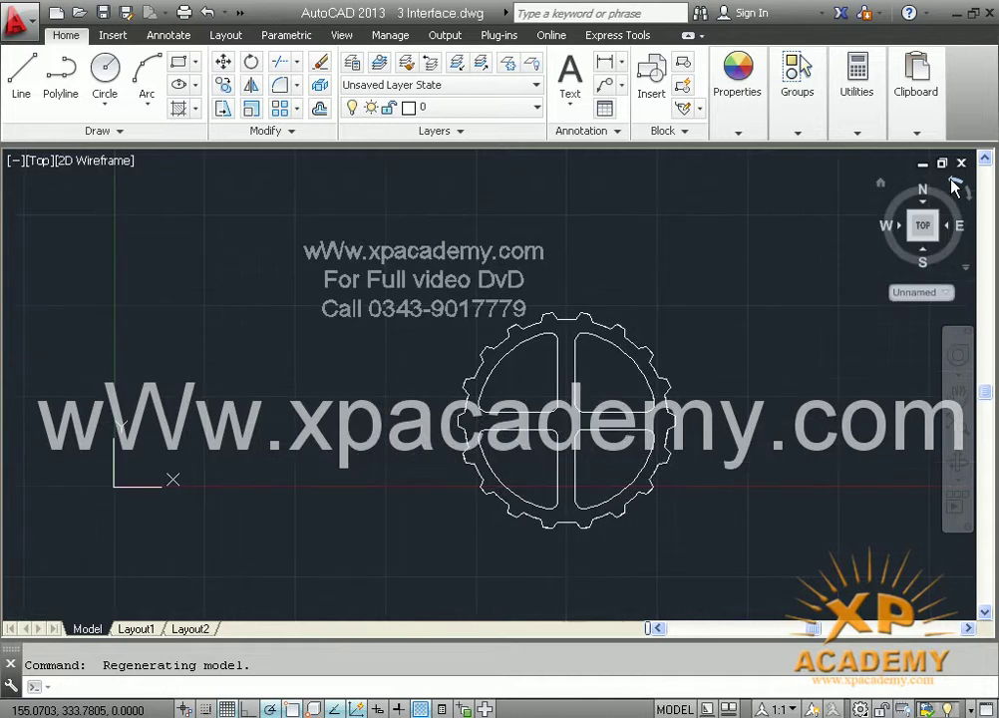
middle_click_drag(591, 330, 539, 346)
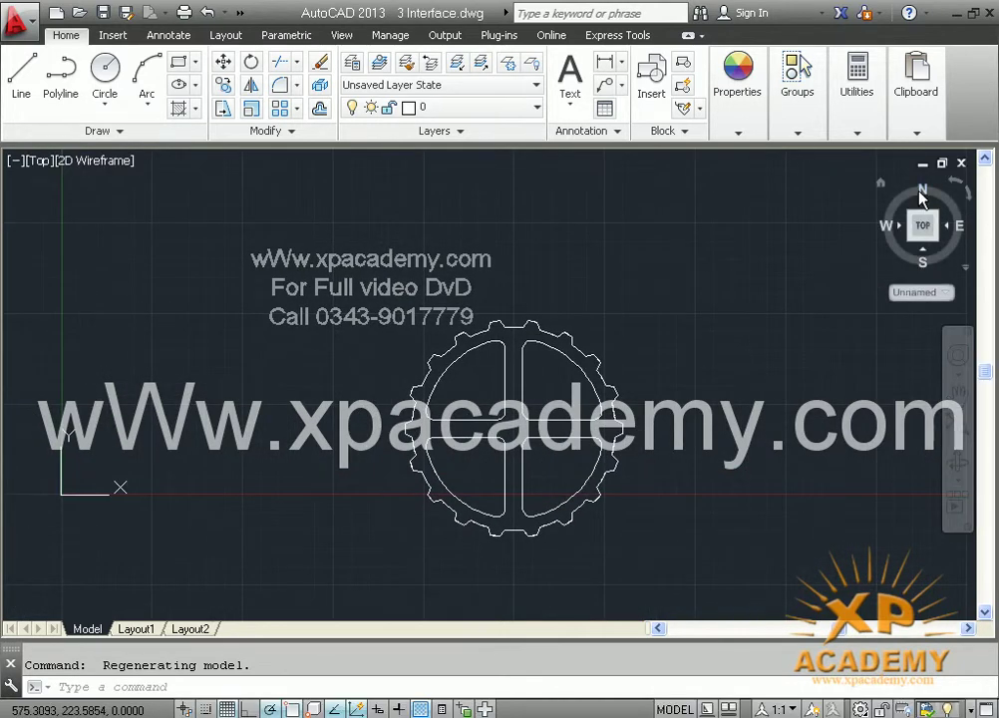
left_click(924, 227)
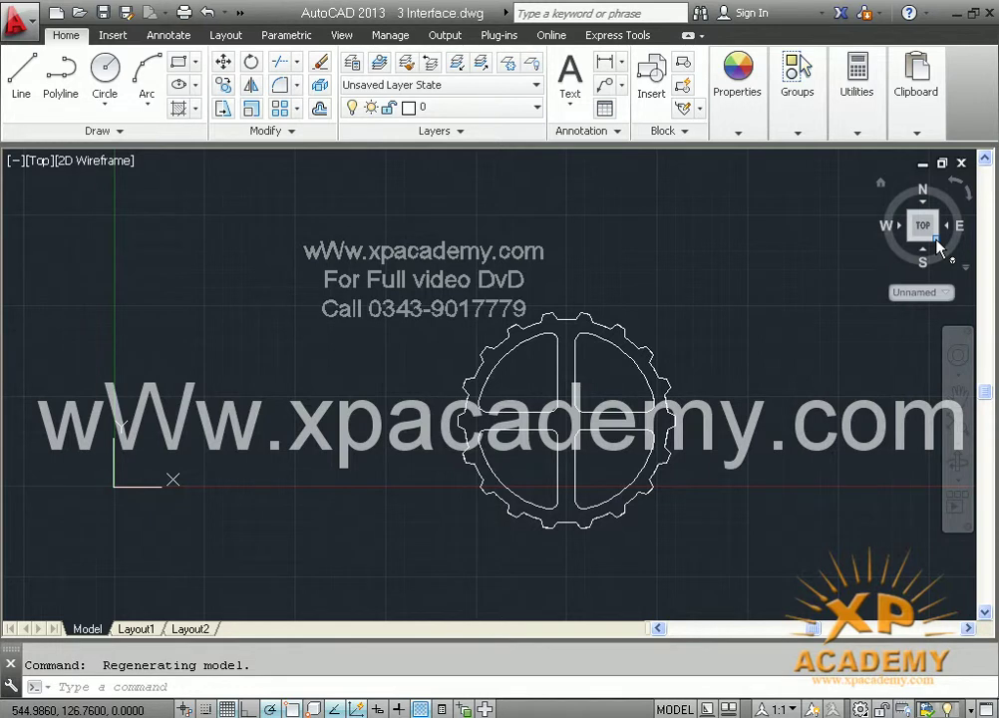
Switch briefly to SE Isometric, then return the gear to a flat Top view
left_click(938, 249)
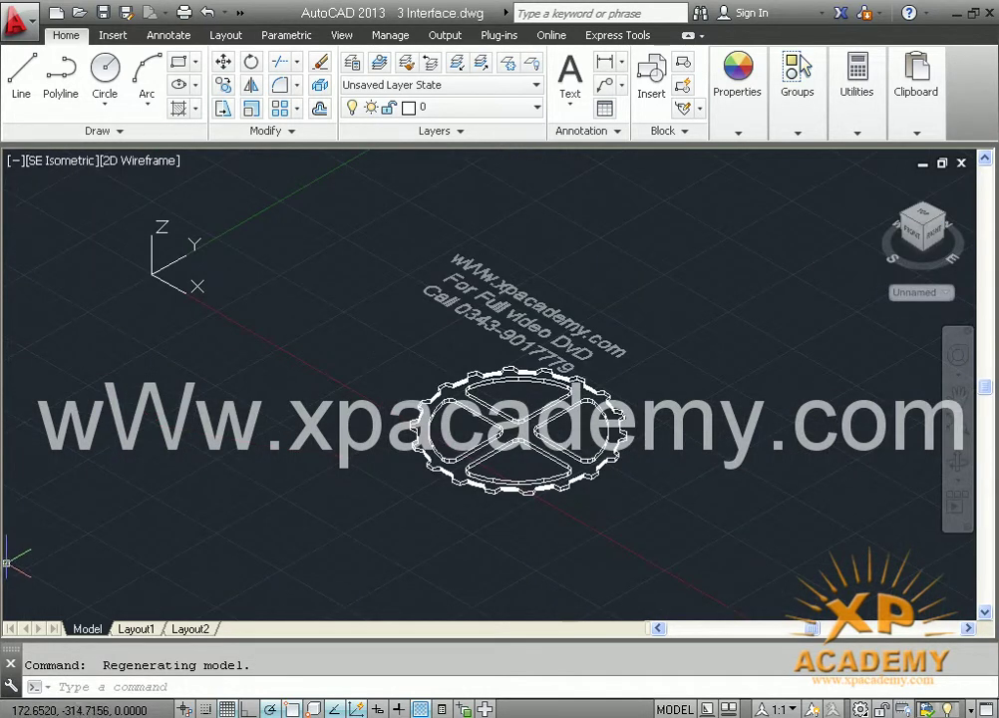
middle_click_drag(373, 456, 325, 468)
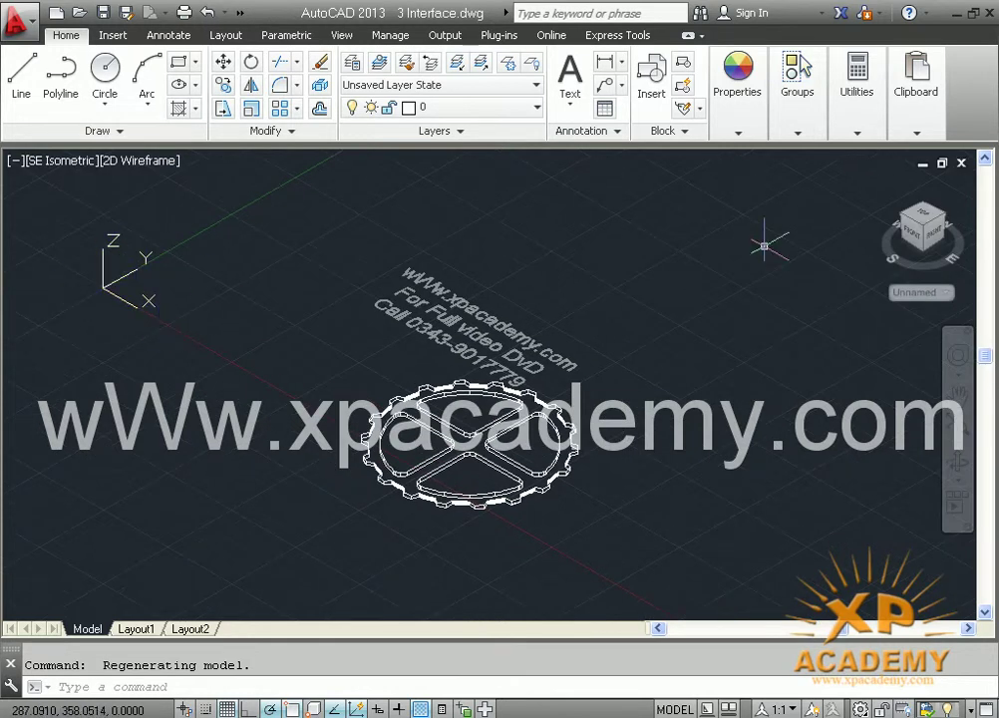
left_click(919, 226)
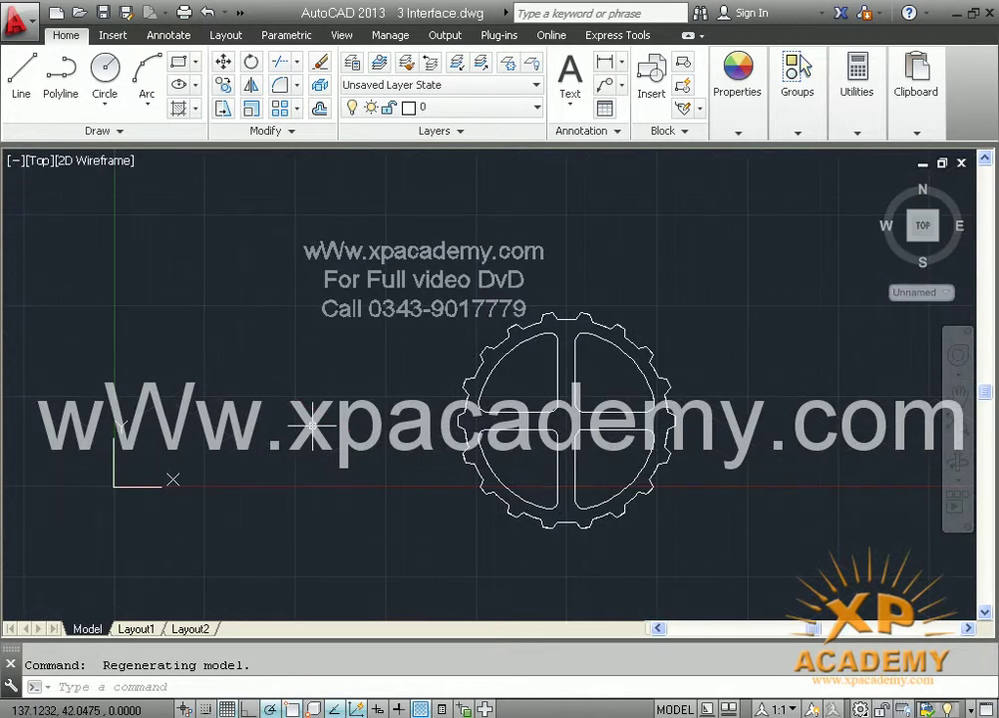
Switch to SE Isometric and zoom in to inspect the gear's teeth and hub cross
middle_click_drag(311, 407, 267, 443)
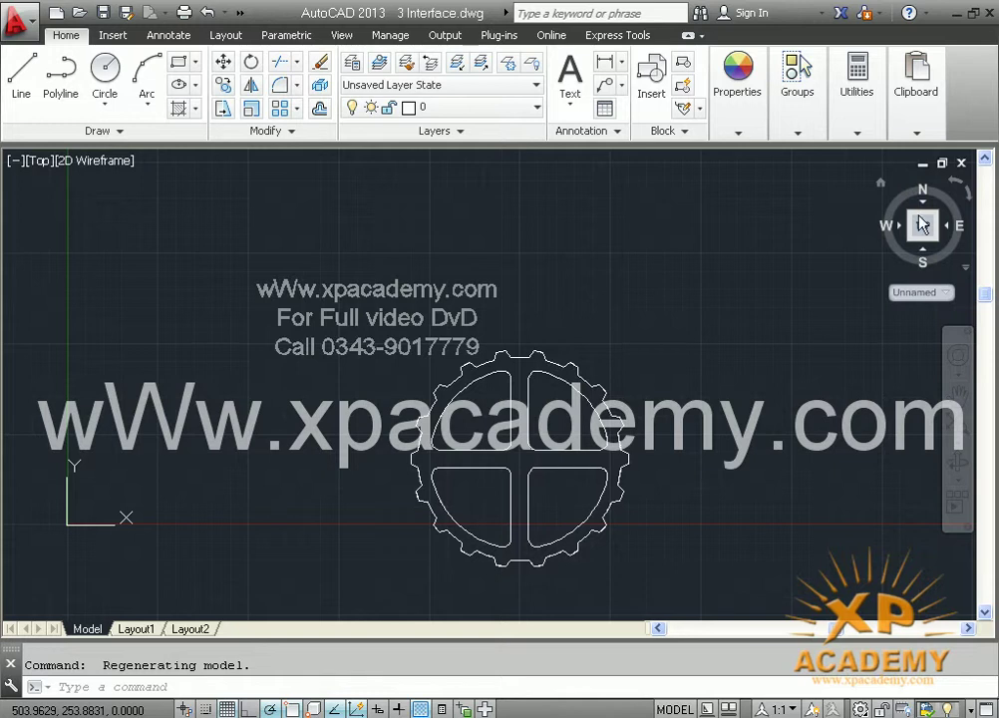
left_click(938, 245)
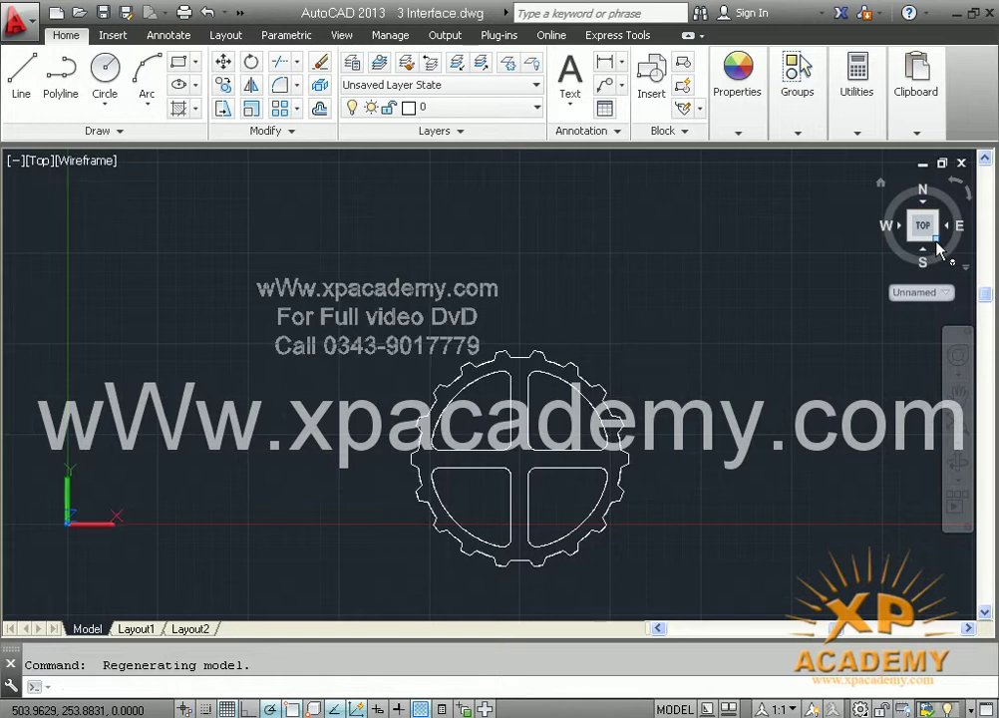
scroll(488, 514, "up", 5)
scroll(458, 480, "down", 1)
scroll(429, 501, "up", 1)
scroll(399, 459, "down", 1)
scroll(366, 417, "up", 3)
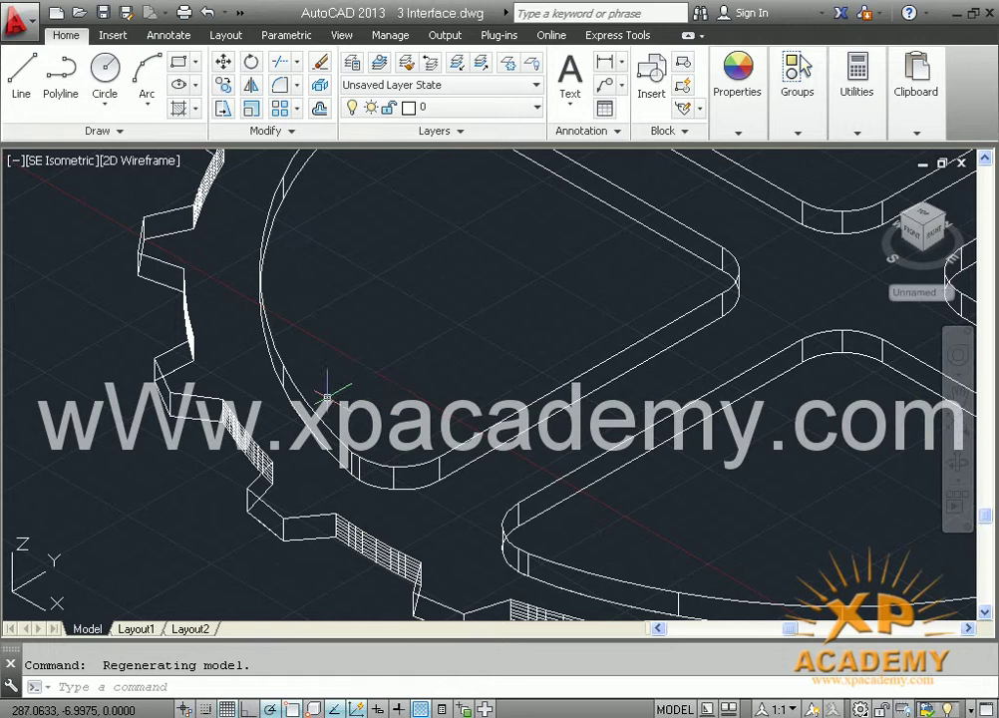
scroll(415, 330, "down", 1)
scroll(270, 377, "up", 1)
mouse_move(270, 377)
middle_mouse_down()
mouse_move(424, 313)
mouse_move(406, 319)
mouse_move(395, 352)
mouse_move(416, 495)
mouse_move(249, 473)
mouse_move(196, 417)
middle_mouse_up()
mouse_move(457, 325)
middle_mouse_down()
mouse_move(383, 355)
mouse_move(357, 339)
middle_mouse_up()
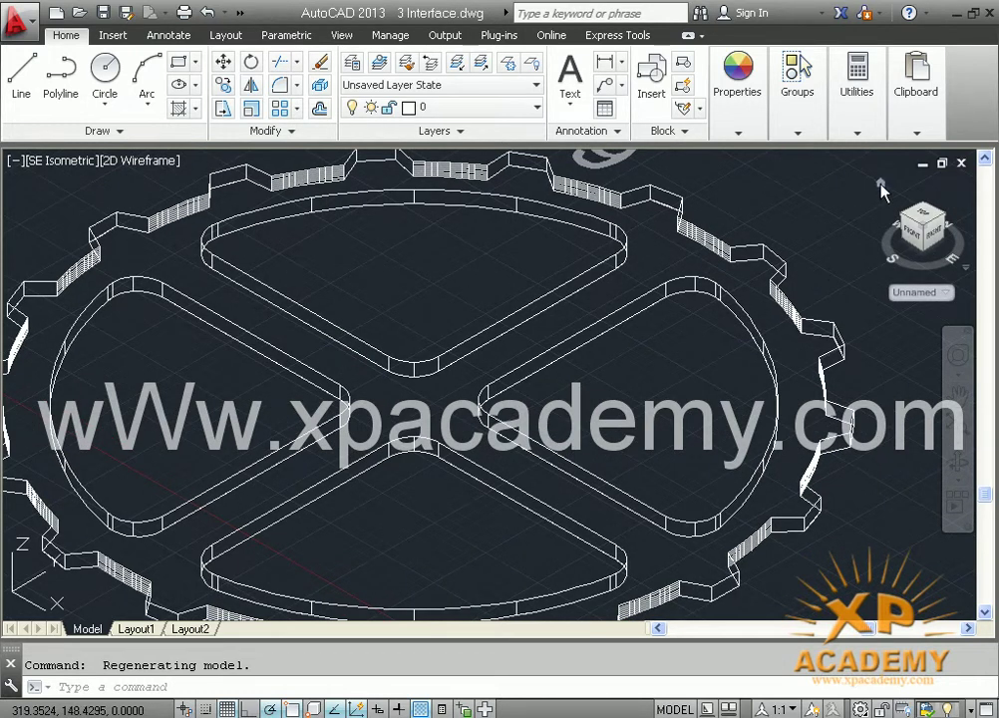
Return to the Home view, then view the gear edge-on from the Front
left_click(882, 190)
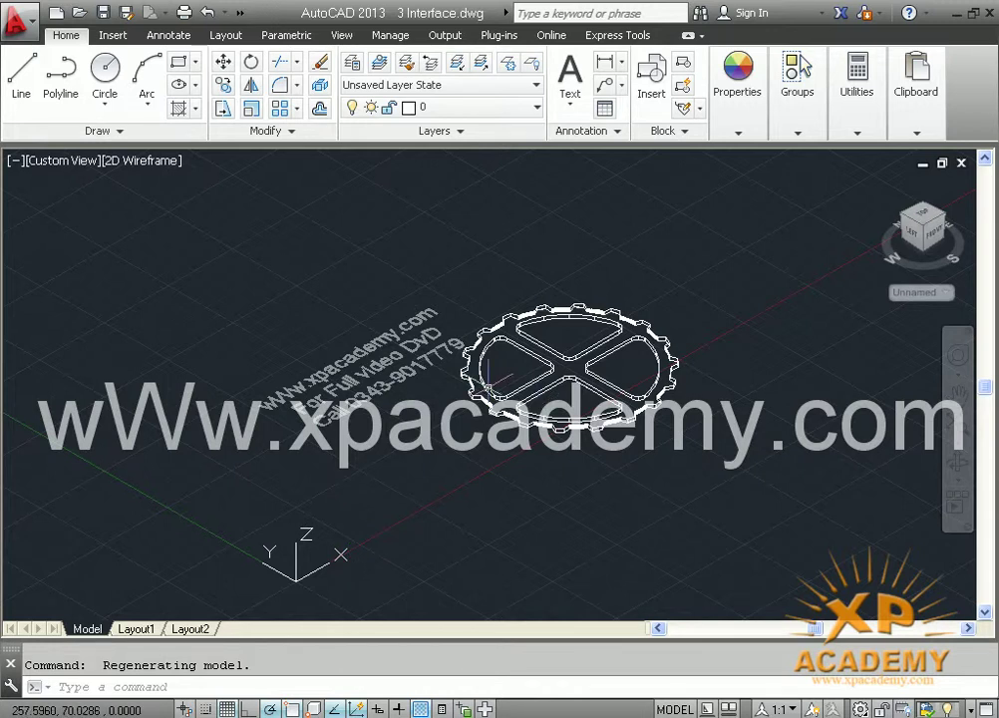
middle_click_drag(492, 359, 455, 382)
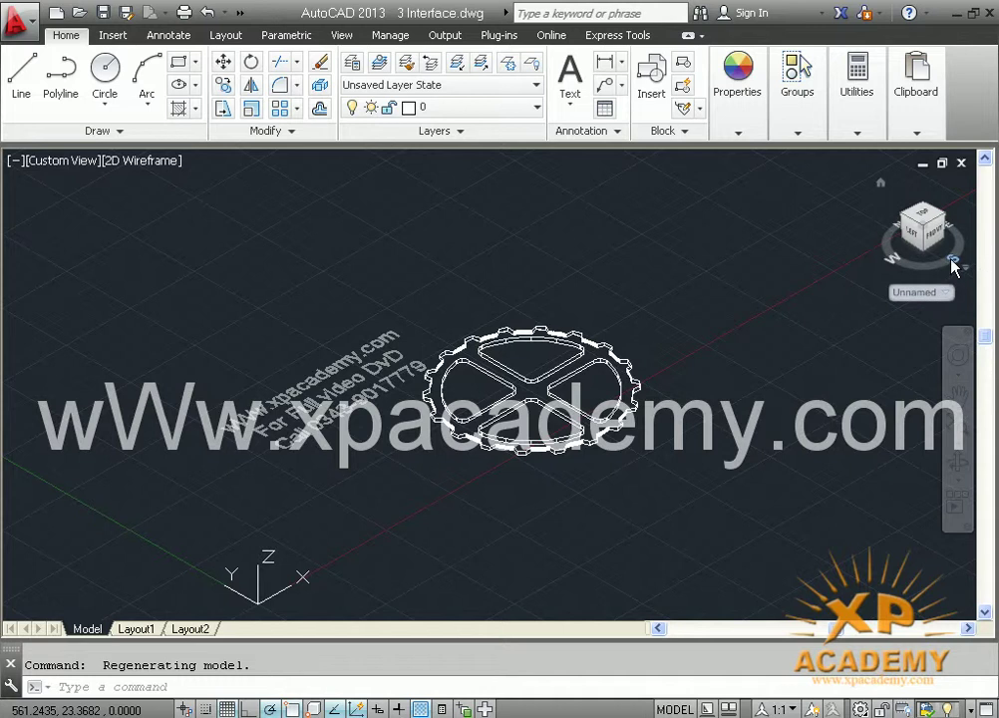
left_click(955, 263)
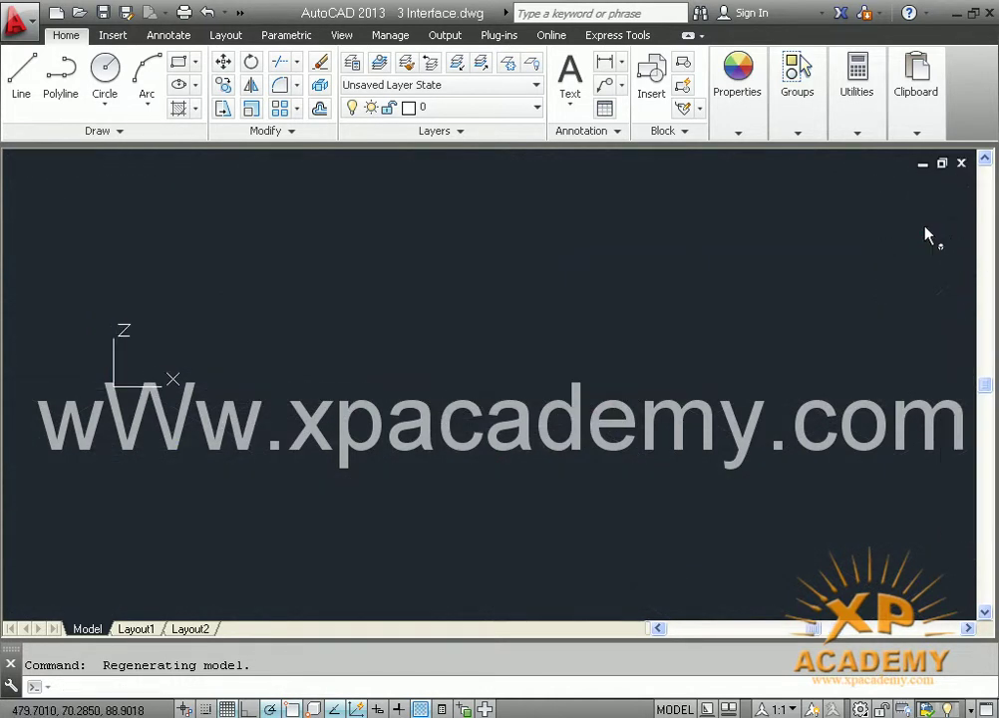
Orbit with the ViewCube and open then close its coordinate system list
left_click_drag(925, 231, 913, 279)
left_click(915, 293)
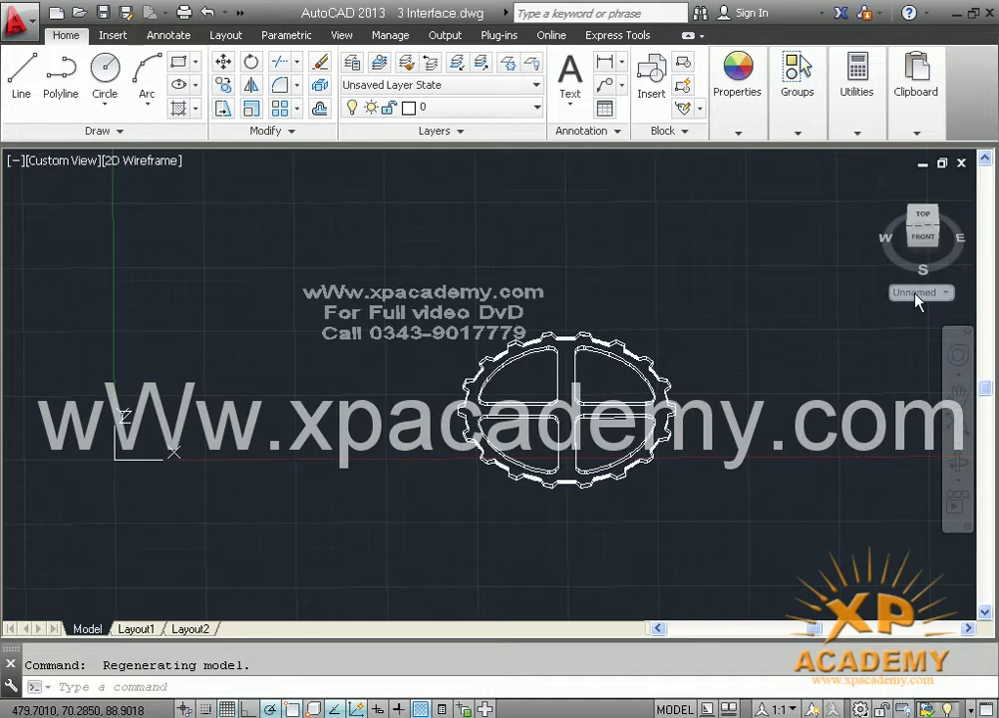
left_click(720, 253)
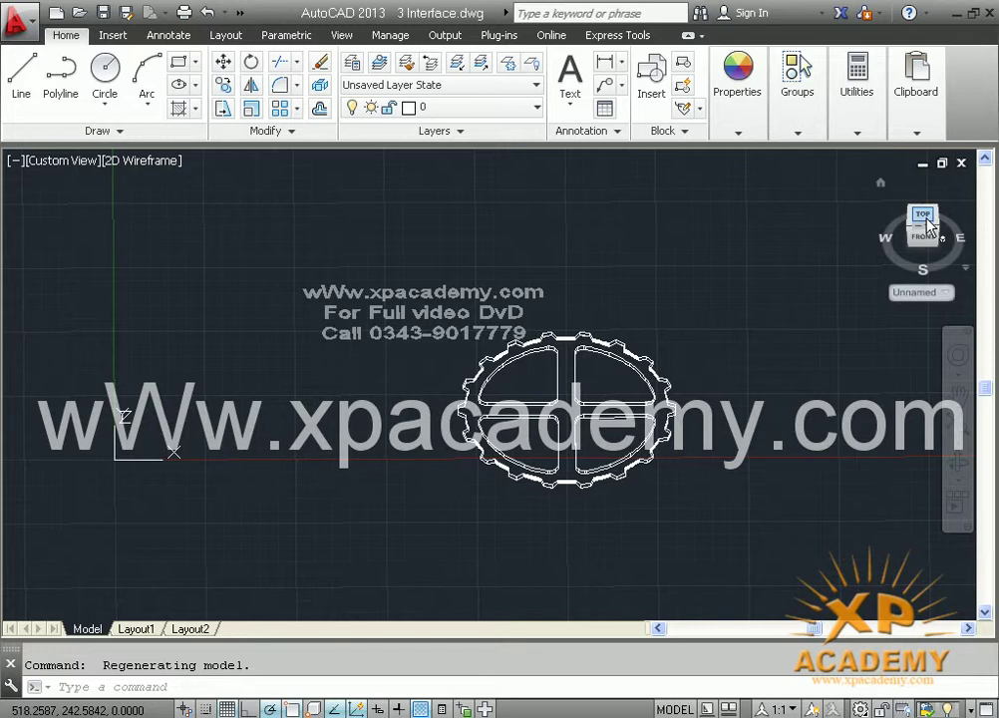
Go to Top, then SE Isometric, and zoom in with the gear centred
left_click(925, 217)
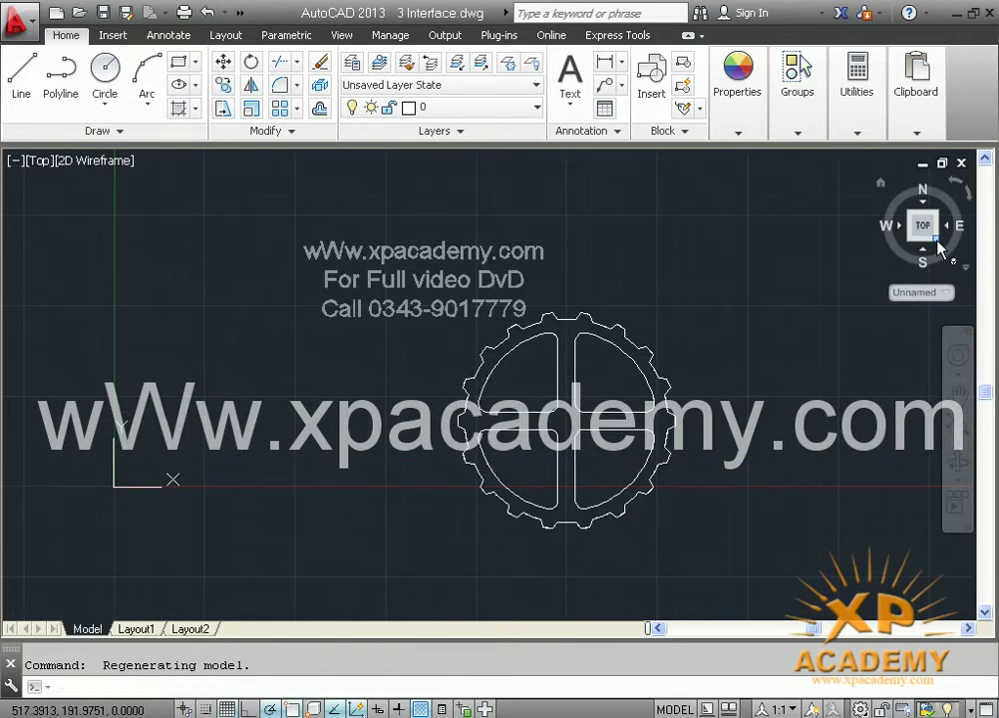
left_click(936, 249)
mouse_move(803, 330)
middle_mouse_down("shift")
mouse_move(725, 309)
mouse_move(683, 341)
middle_mouse_up("shift")
scroll(461, 360, "up", 5)
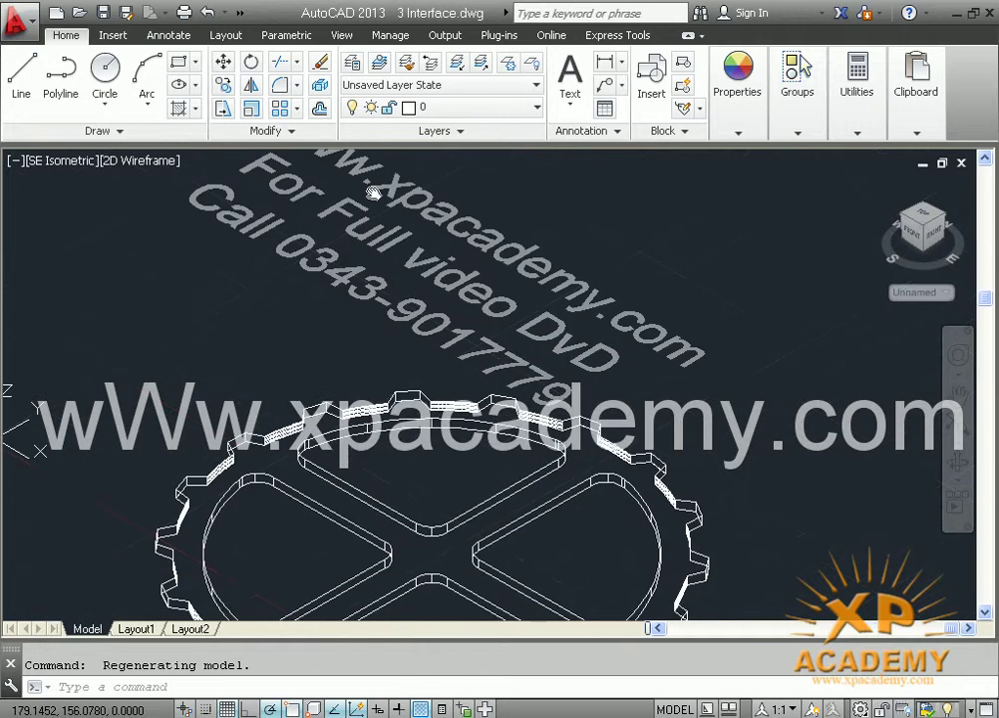
middle_click_drag(462, 360, 459, 244)
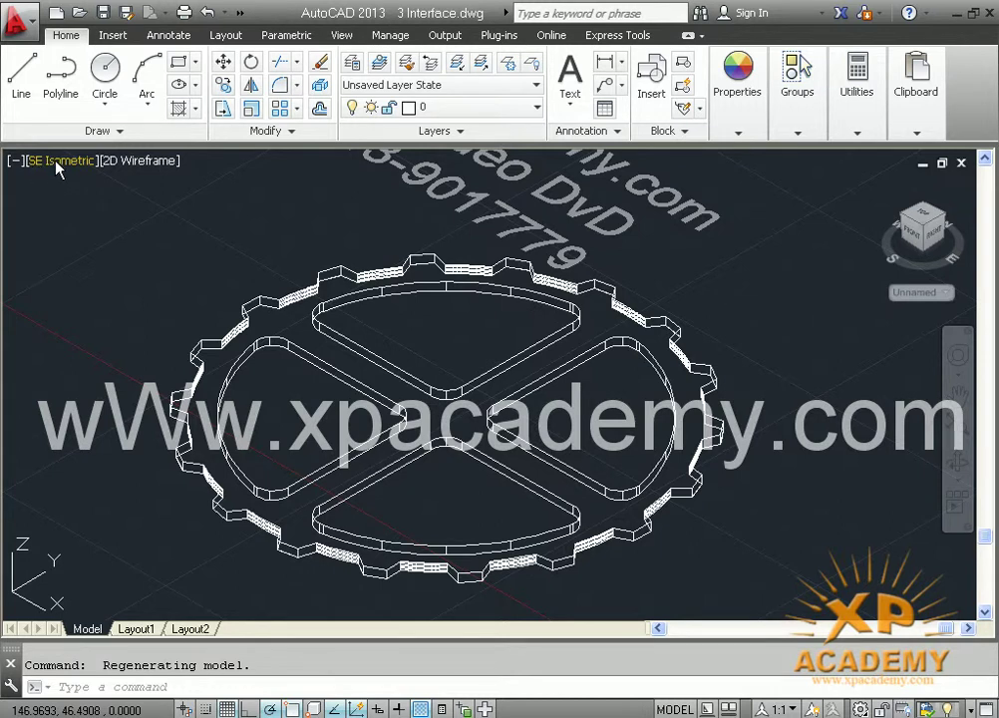
Switch the viewport to NE Isometric, then to Top, from the view label menu
left_click(56, 170)
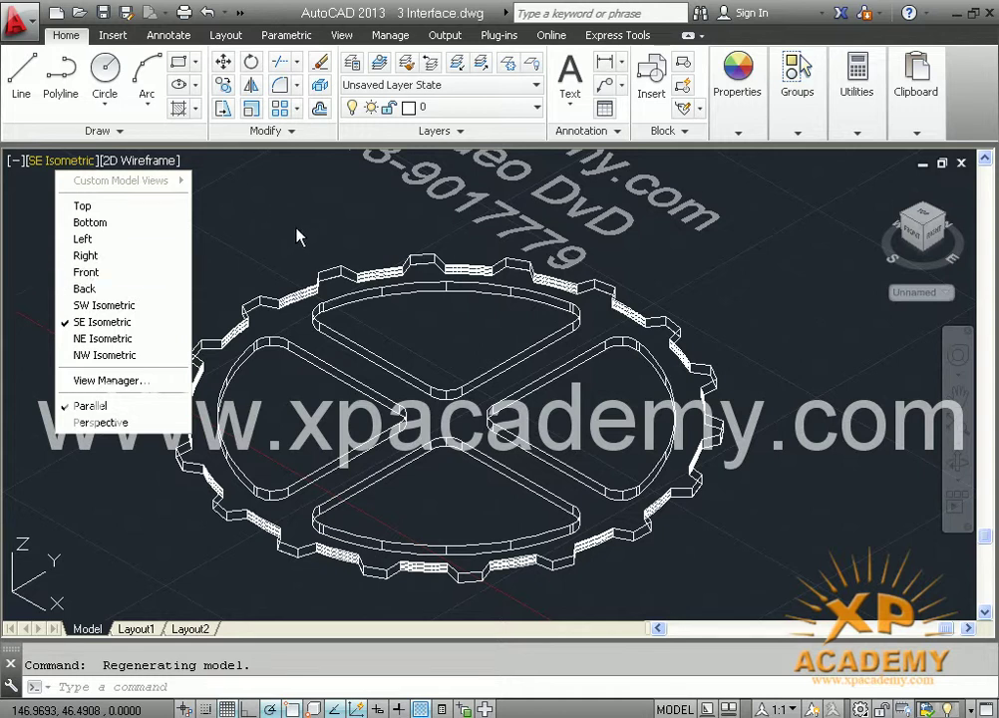
left_click(117, 341)
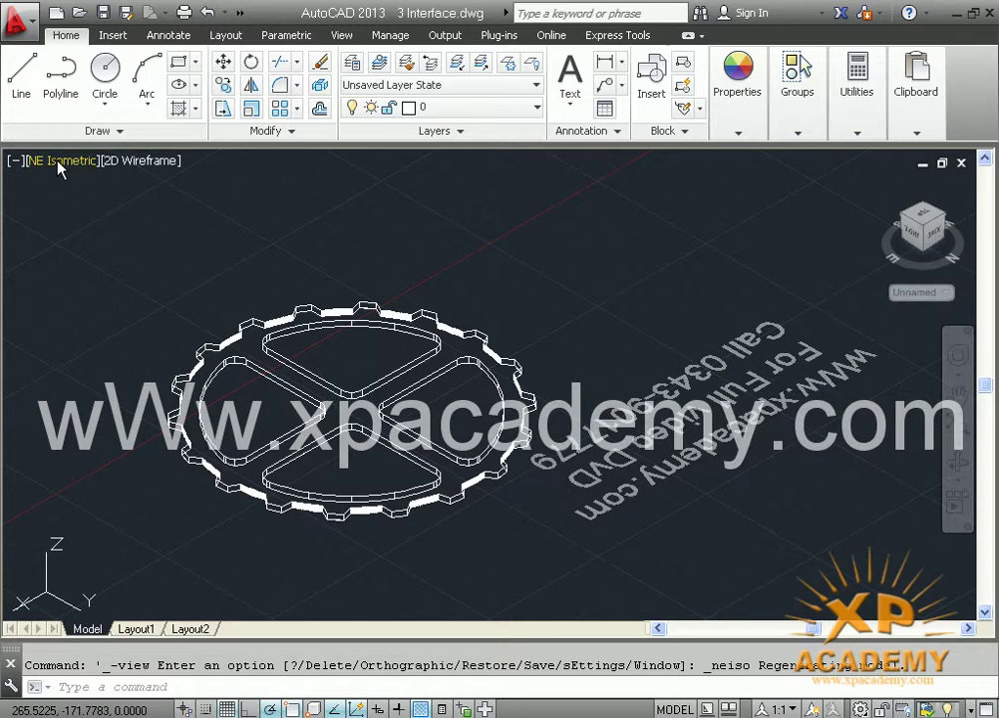
left_click(58, 161)
left_click(90, 203)
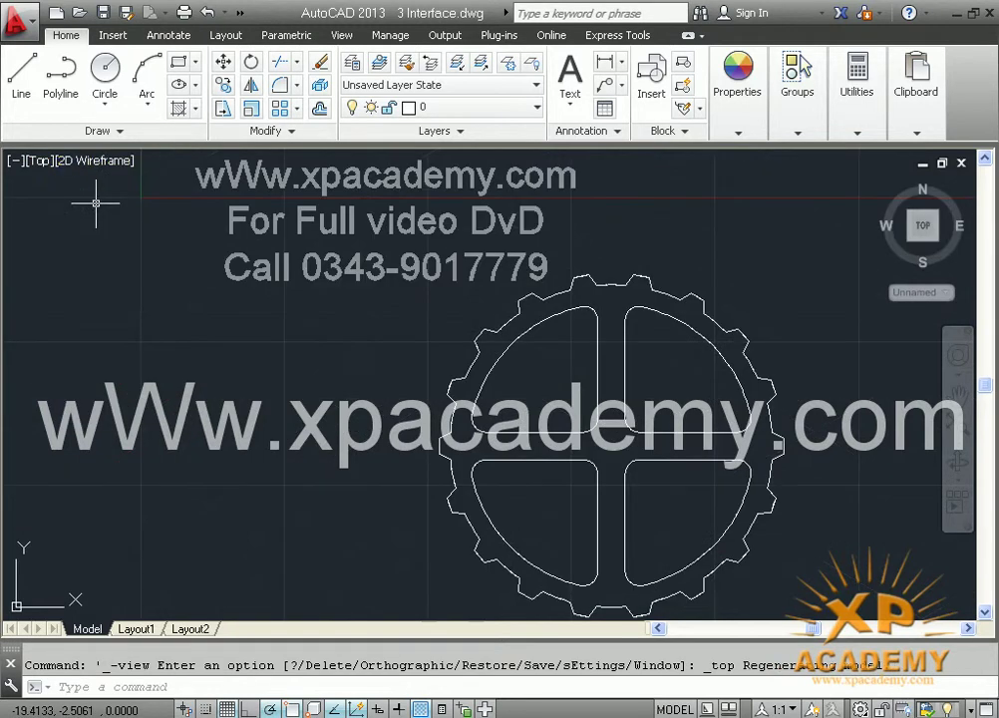
Choose SW Isometric from the view label menu and zoom in until the gear fills the viewport
left_click(42, 162)
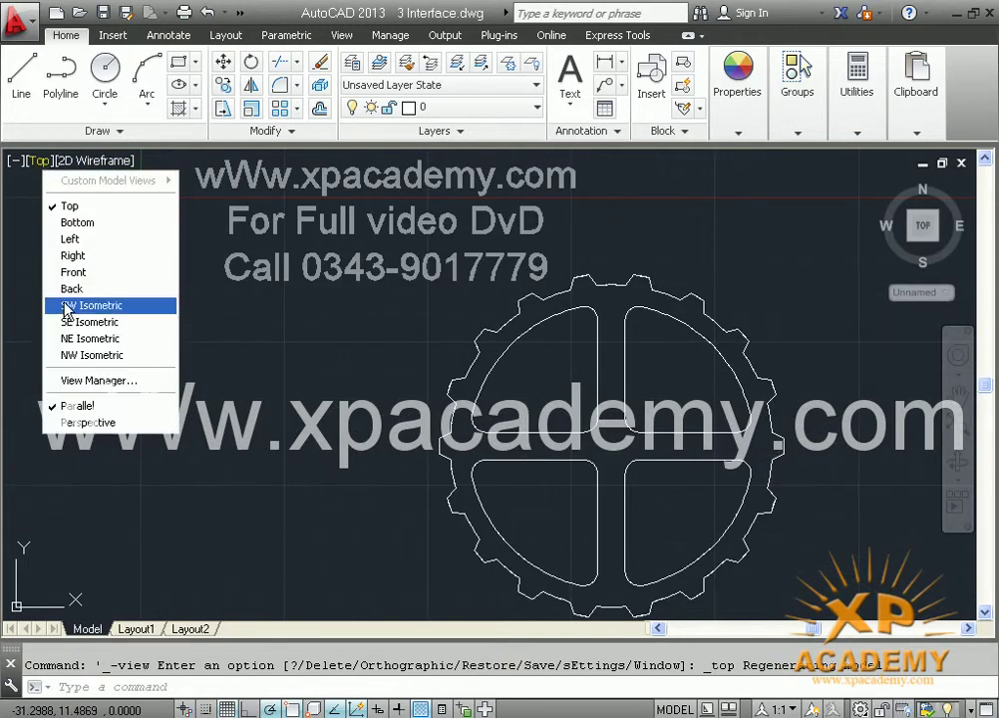
left_click(66, 304)
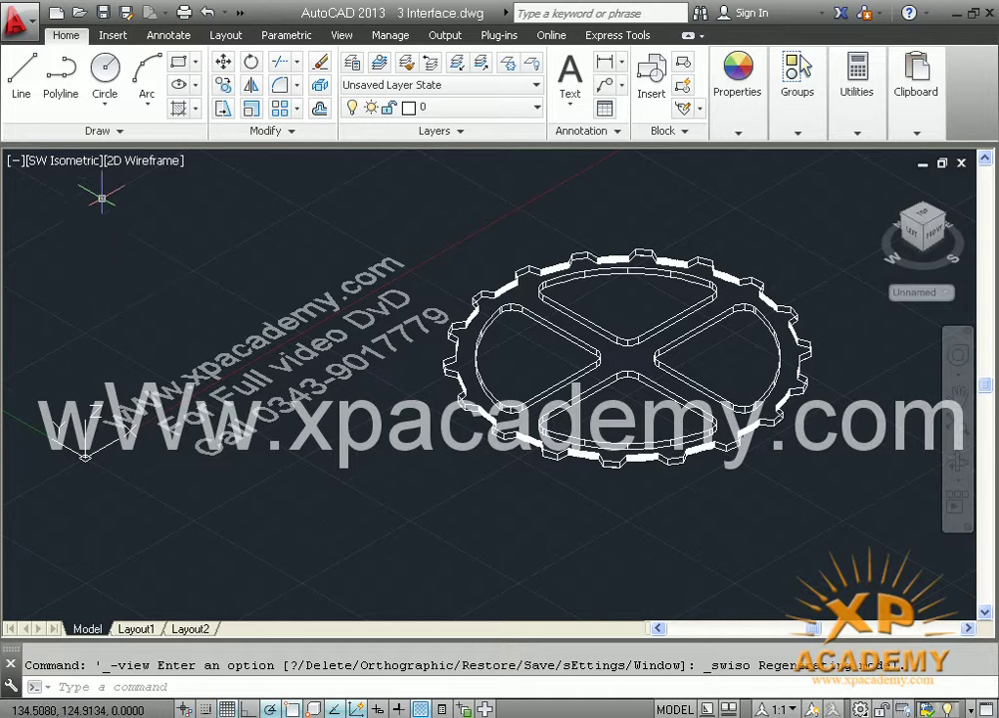
scroll(618, 242, "up", 1)
middle_click_drag(585, 299, 272, 275)
scroll(388, 310, "up", 3)
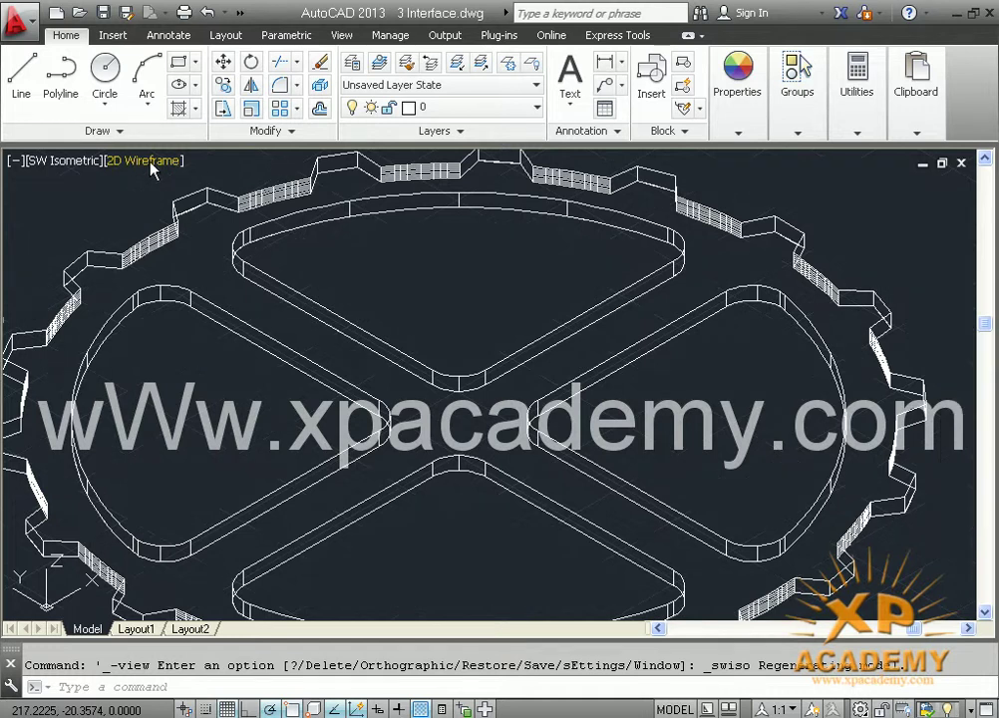
Set the viewport visual style to Shaded and shift the gear up and left
left_click(153, 169)
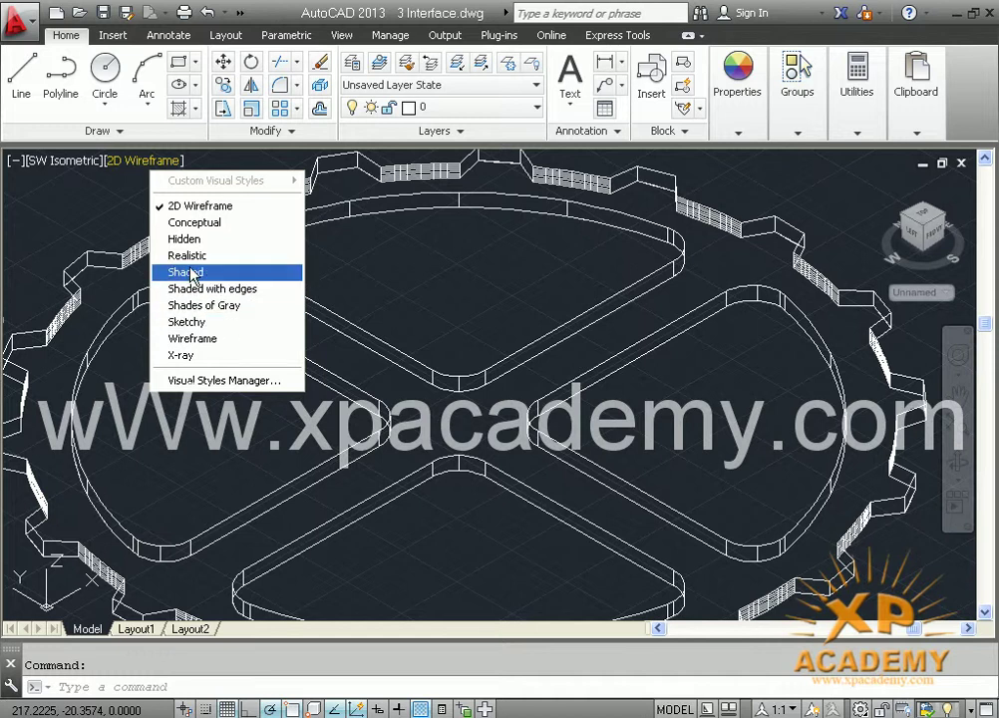
left_click(276, 304)
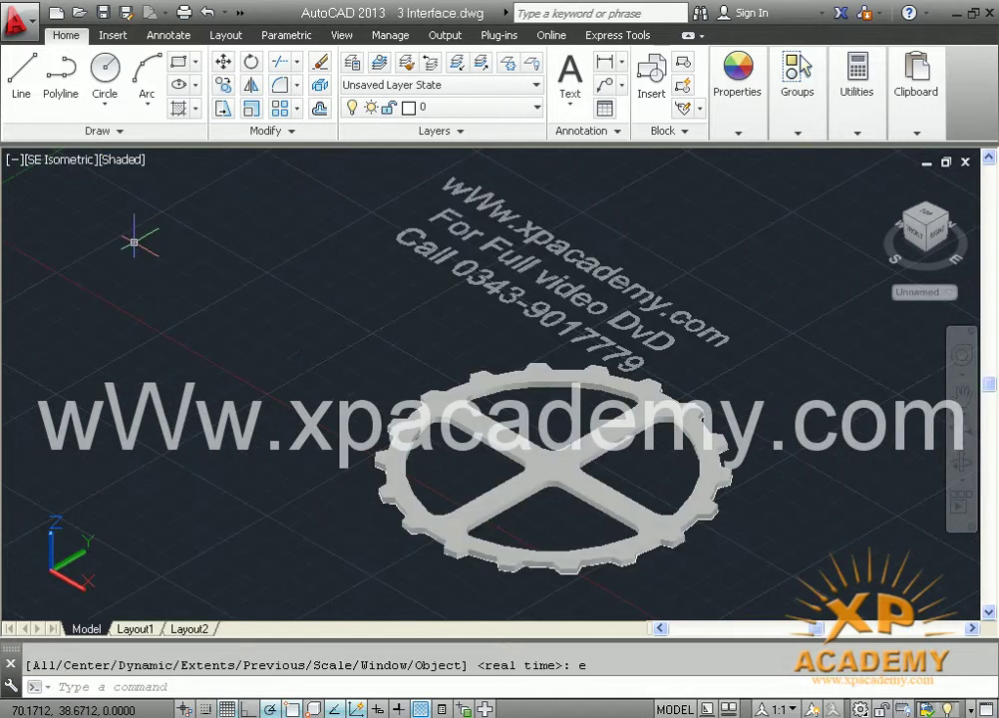
middle_click_drag(402, 394, 379, 374)
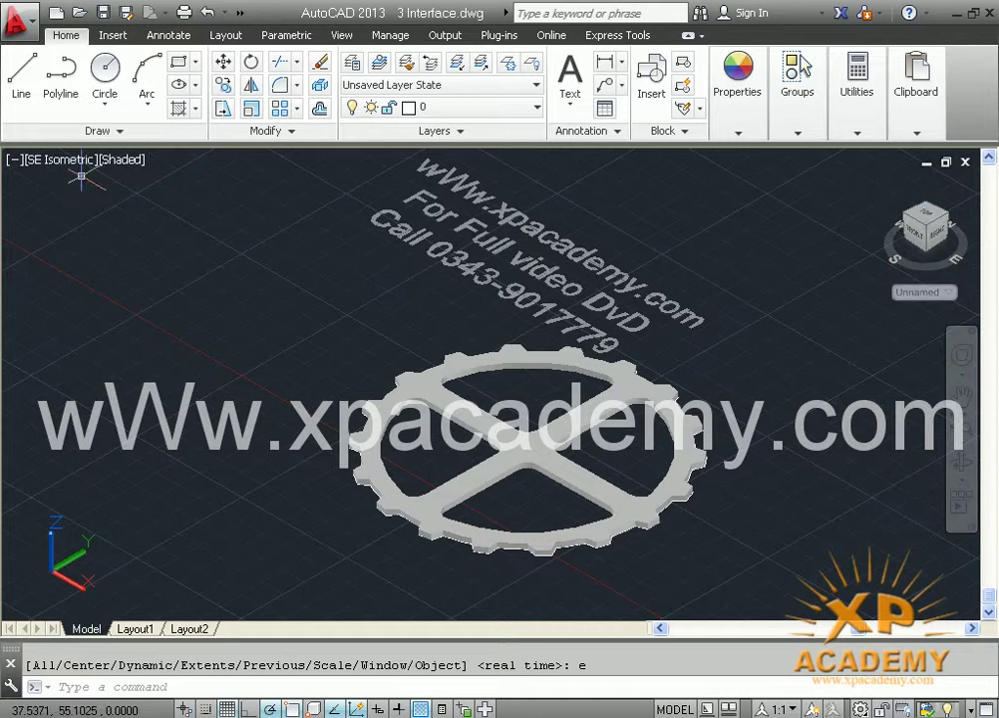
Return to 2D Wireframe, switch to the Top view, then pan and zoom in on the gear
left_click(119, 161)
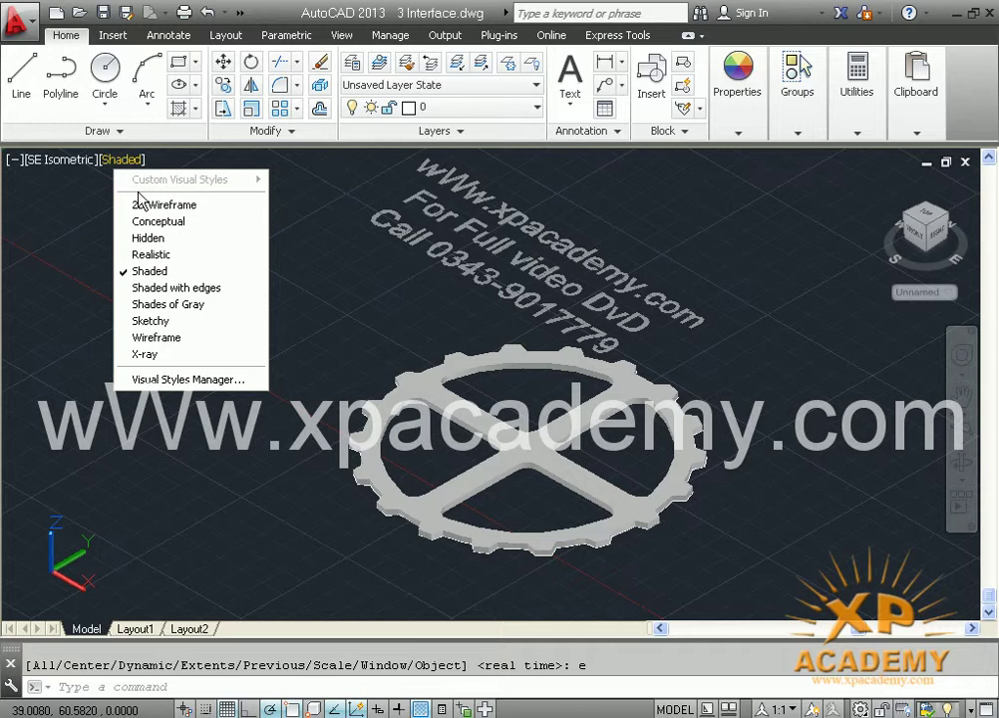
left_click(139, 202)
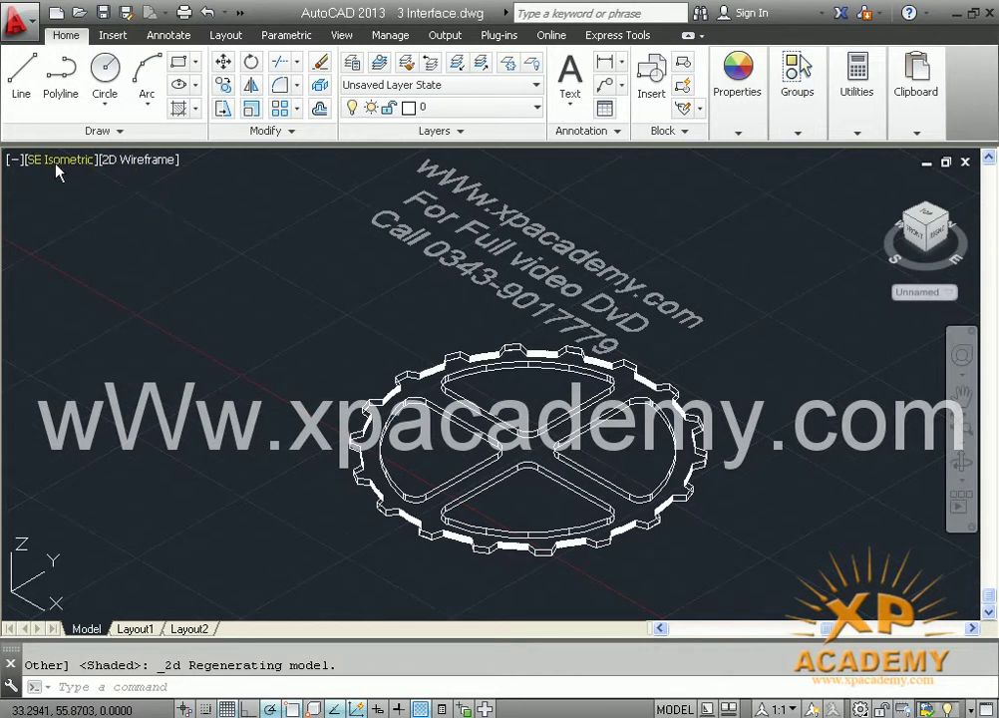
mouse_move(926, 227)
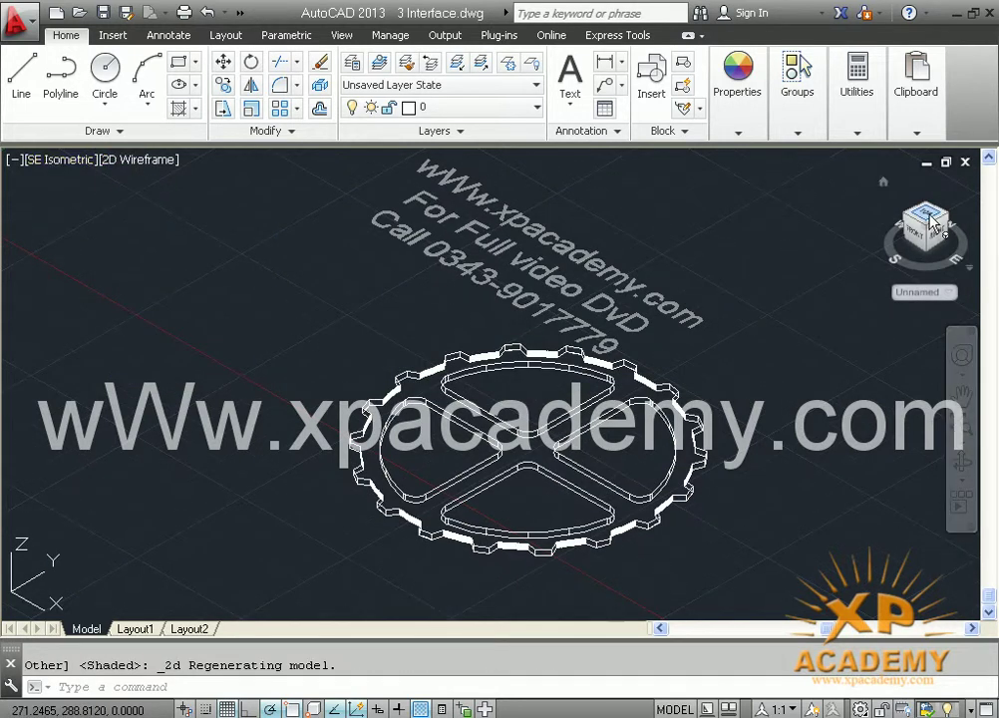
left_click(929, 215)
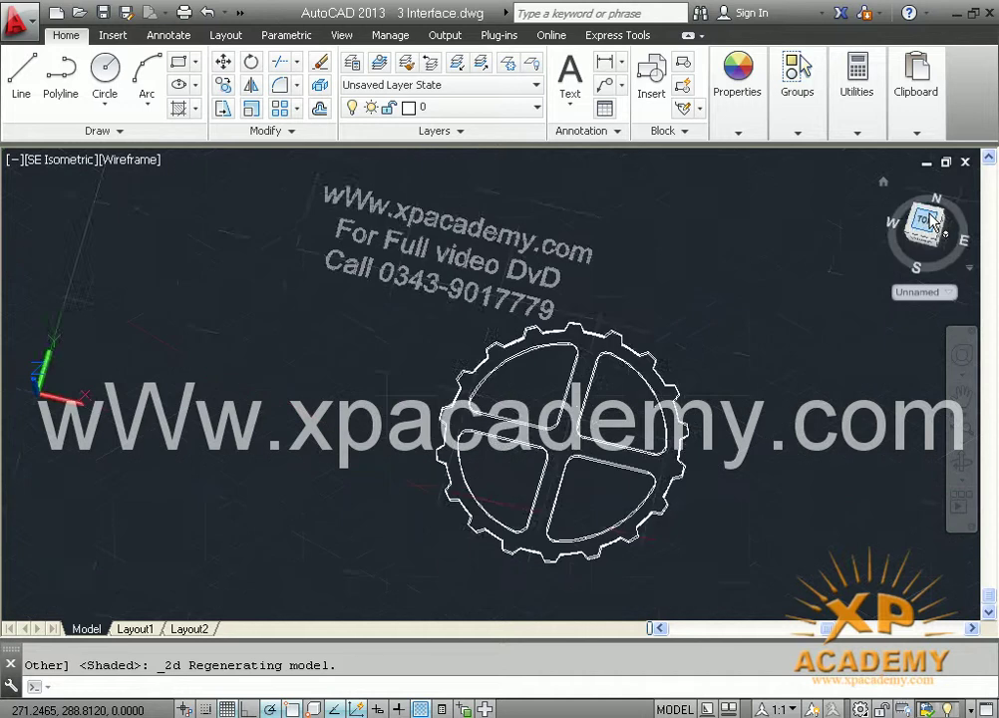
mouse_move(578, 385)
middle_mouse_down()
mouse_move(540, 330)
mouse_move(611, 343)
mouse_move(499, 377)
mouse_move(510, 353)
middle_mouse_up()
scroll(565, 341, "up", 2)
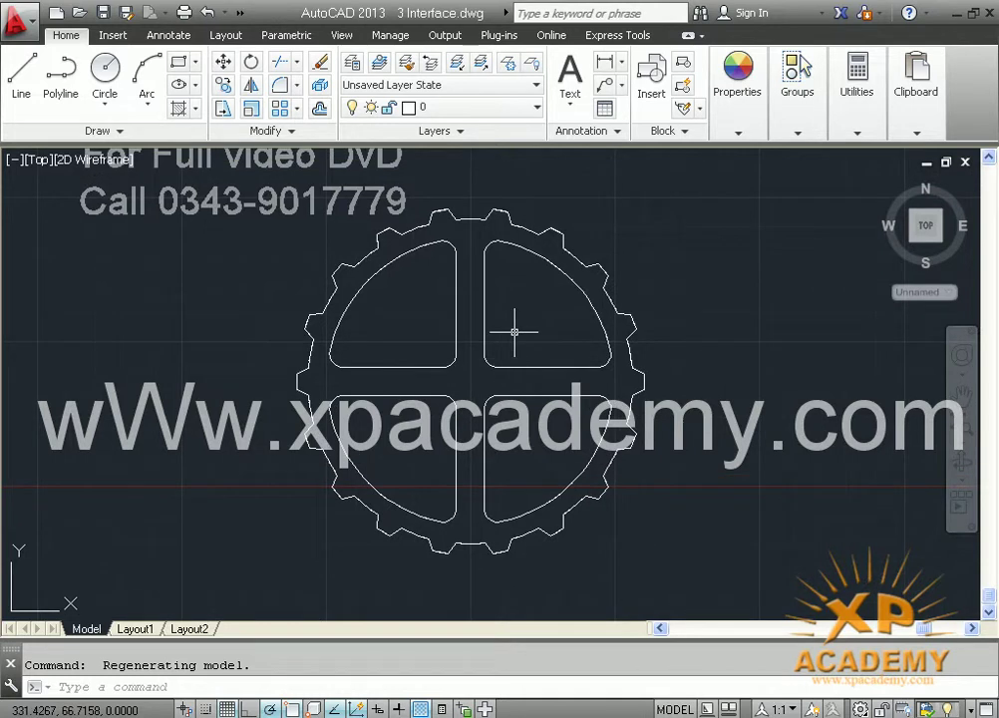
Pan the gear drawing around and zoom out so it sits smaller near the centre
left_click(962, 397)
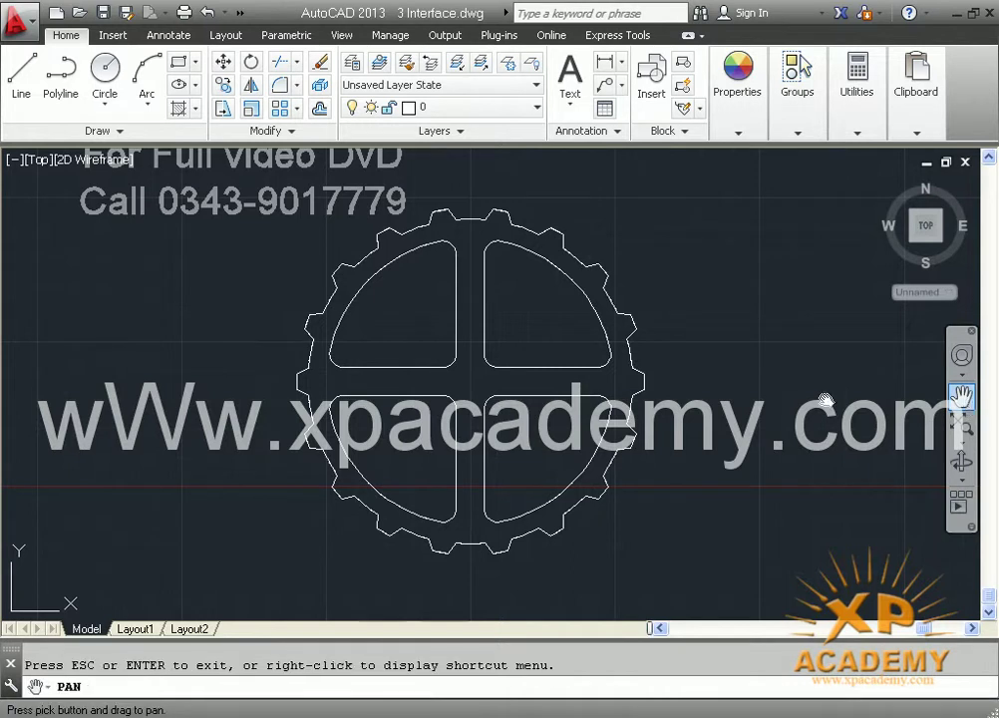
mouse_move(530, 394)
left_mouse_down()
mouse_move(518, 457)
mouse_move(535, 401)
mouse_move(616, 473)
mouse_move(629, 451)
mouse_move(520, 453)
mouse_move(420, 363)
mouse_move(548, 285)
mouse_move(703, 430)
mouse_move(480, 464)
mouse_move(437, 319)
mouse_move(257, 284)
left_mouse_up()
mouse_move(488, 426)
left_mouse_down()
mouse_move(631, 480)
mouse_move(306, 435)
mouse_move(601, 402)
mouse_move(526, 442)
mouse_move(508, 404)
mouse_move(350, 379)
mouse_move(508, 352)
mouse_move(371, 434)
mouse_move(549, 462)
mouse_move(835, 469)
mouse_move(826, 458)
mouse_move(314, 455)
mouse_move(364, 395)
mouse_move(621, 474)
mouse_move(482, 337)
mouse_move(508, 386)
left_mouse_up()
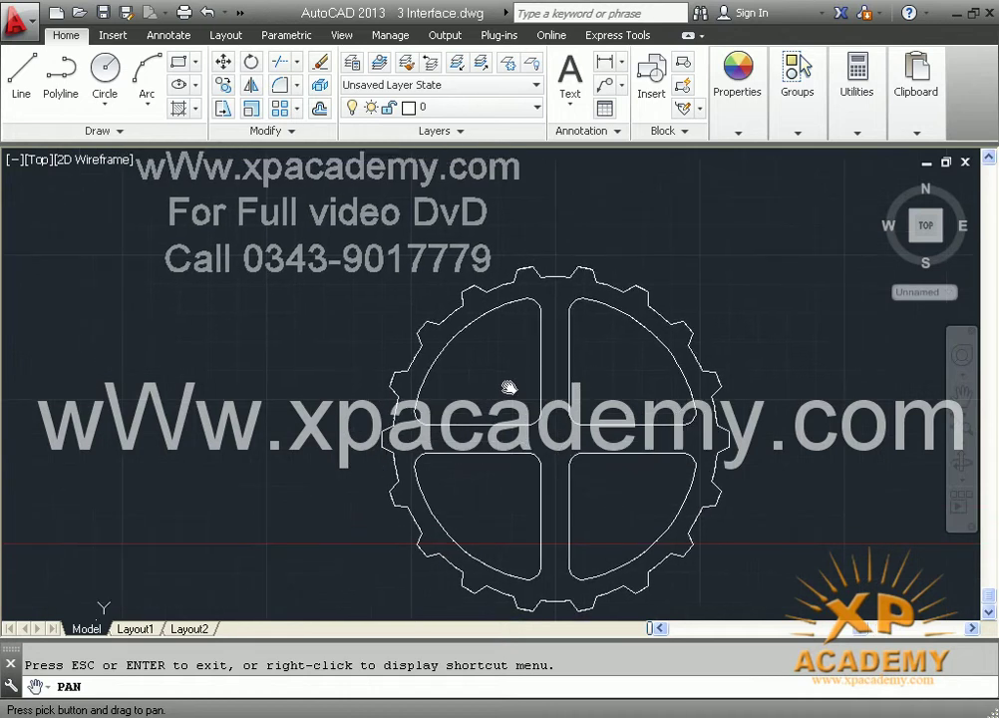
scroll(508, 388, "down", 3)
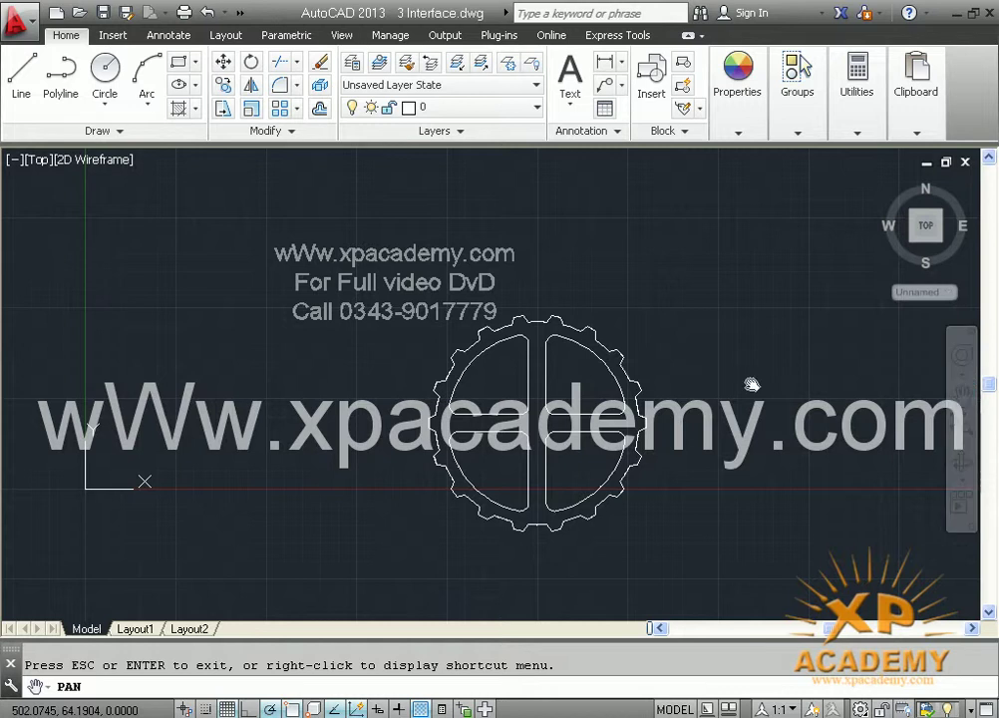
left_click_drag(535, 378, 477, 368)
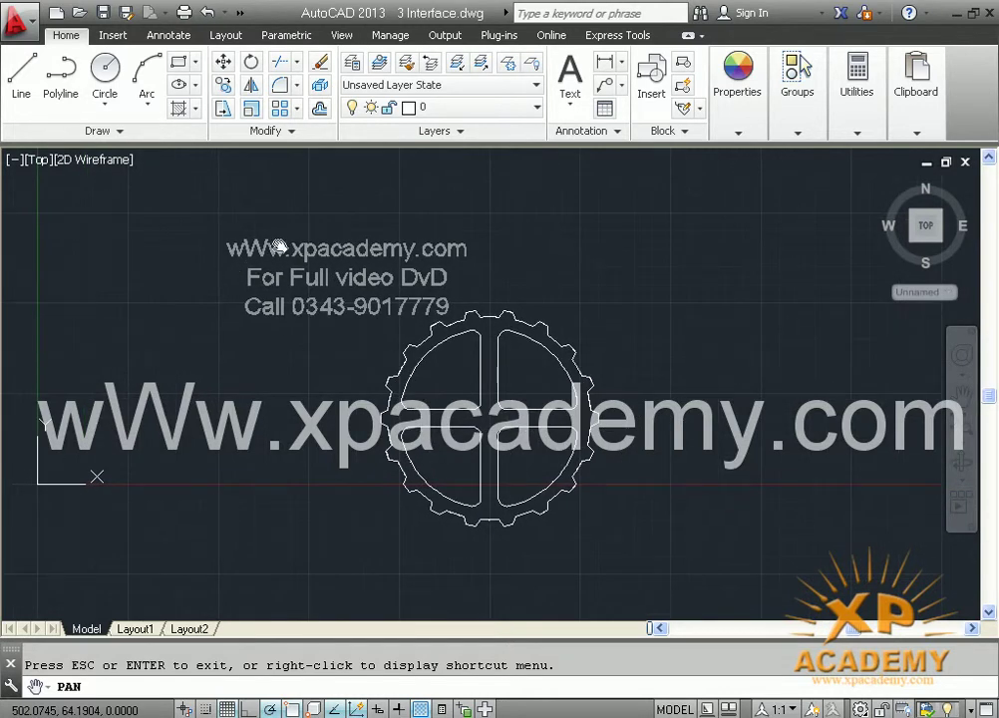
mouse_move(408, 370)
left_mouse_down()
mouse_move(474, 395)
mouse_move(378, 387)
mouse_move(609, 350)
mouse_move(422, 417)
mouse_move(424, 445)
mouse_move(439, 423)
left_mouse_up()
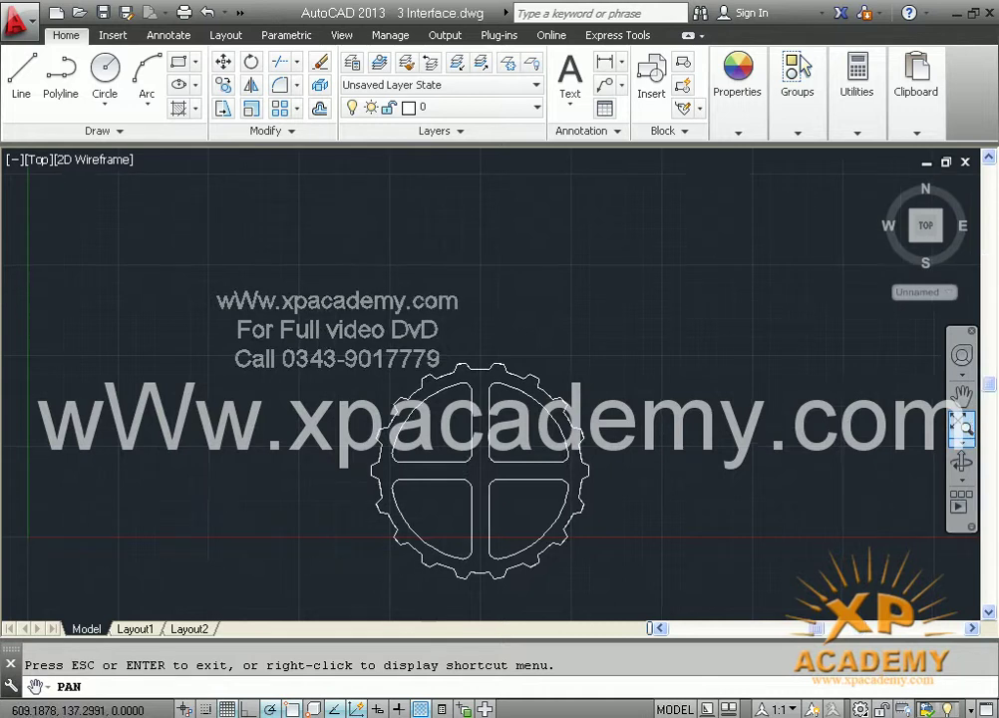
left_click(966, 428)
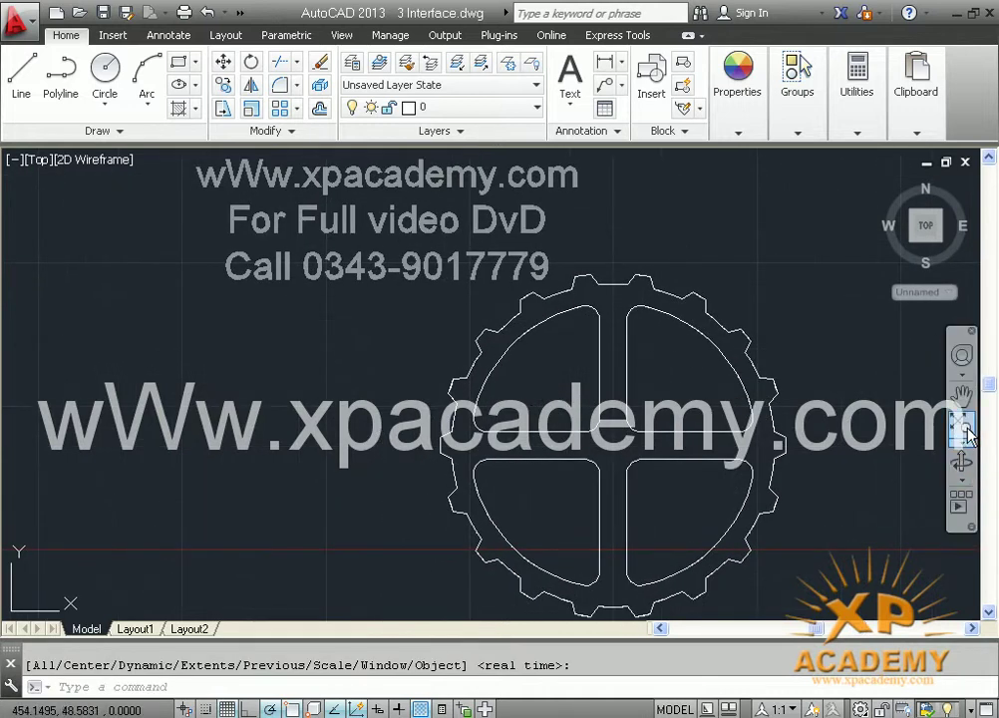
left_click(963, 454)
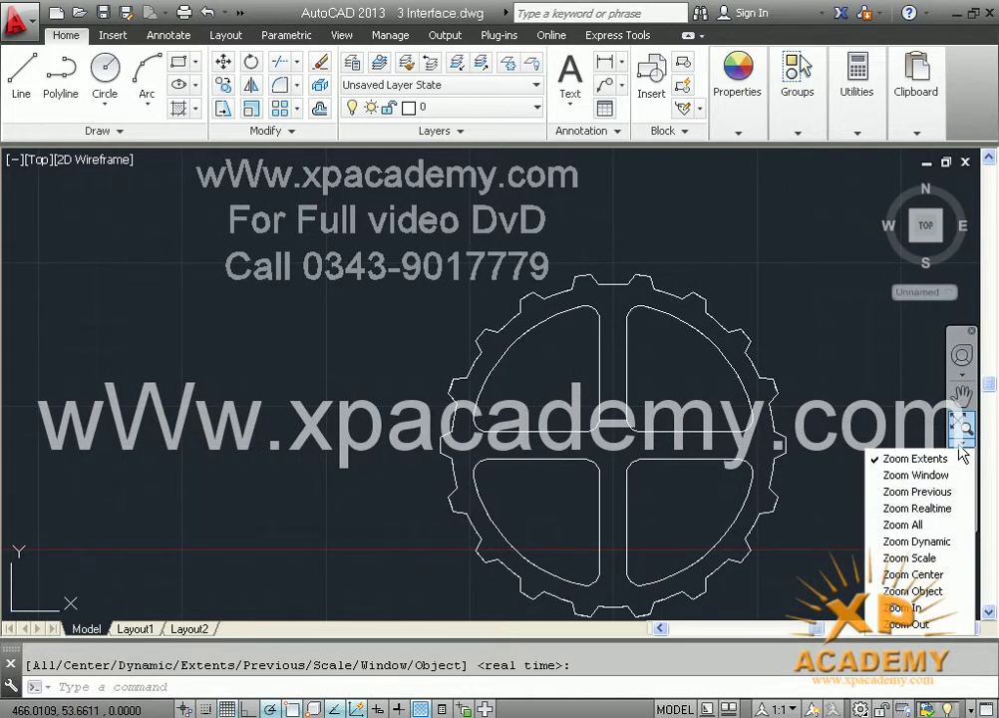
left_click(795, 366)
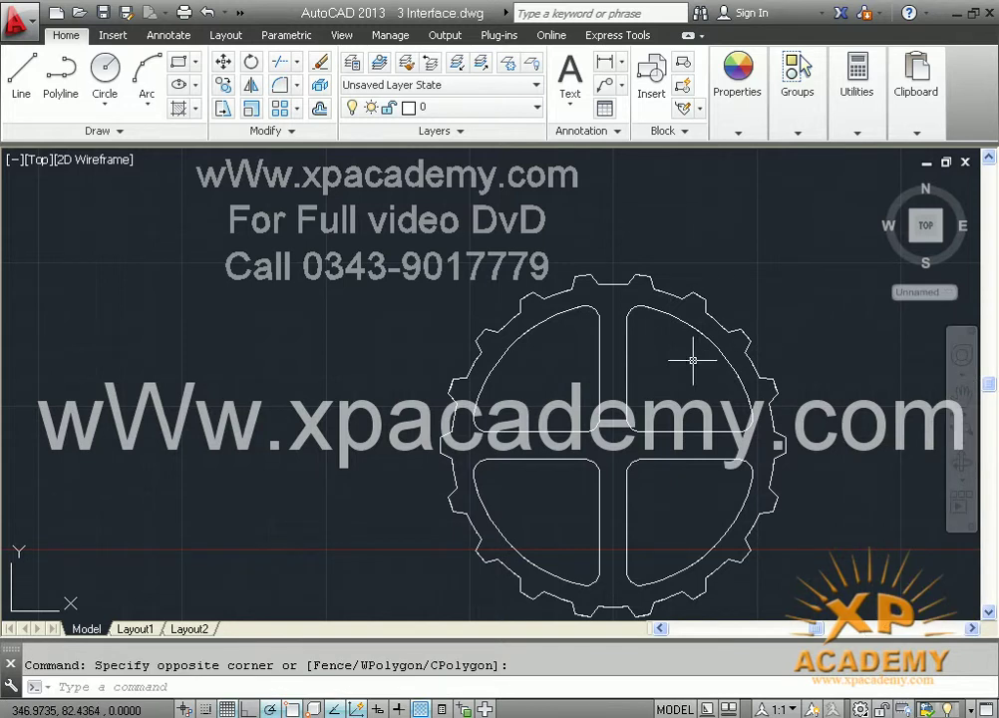
middle_click_drag(698, 357, 509, 350)
scroll(511, 349, "down", 2)
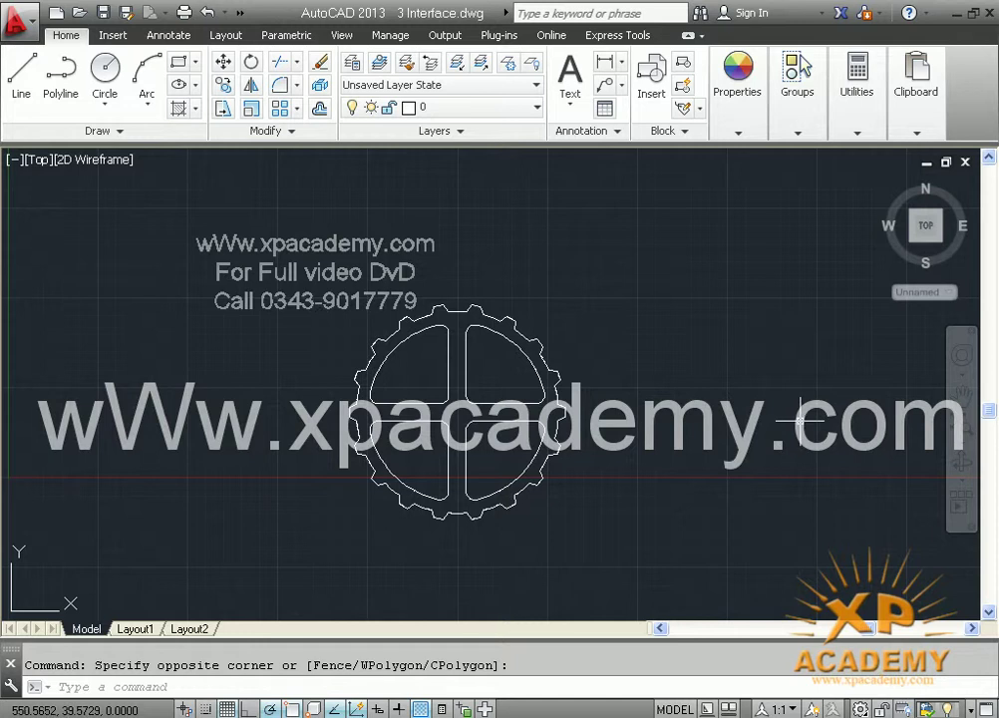
key("Escape")
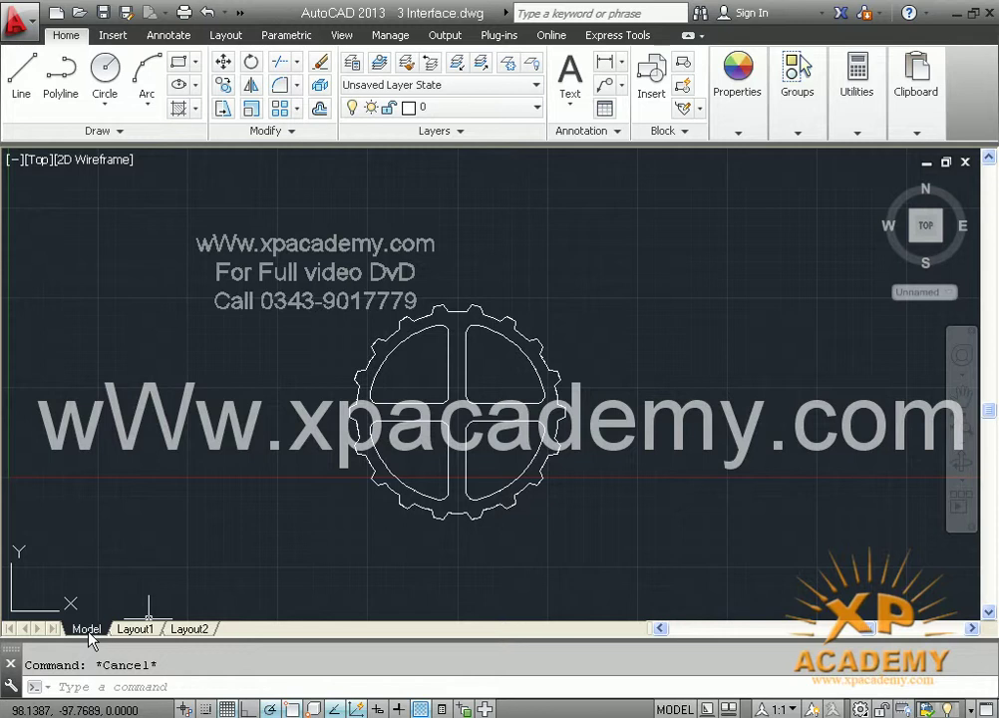
left_click(143, 632)
left_click(192, 630)
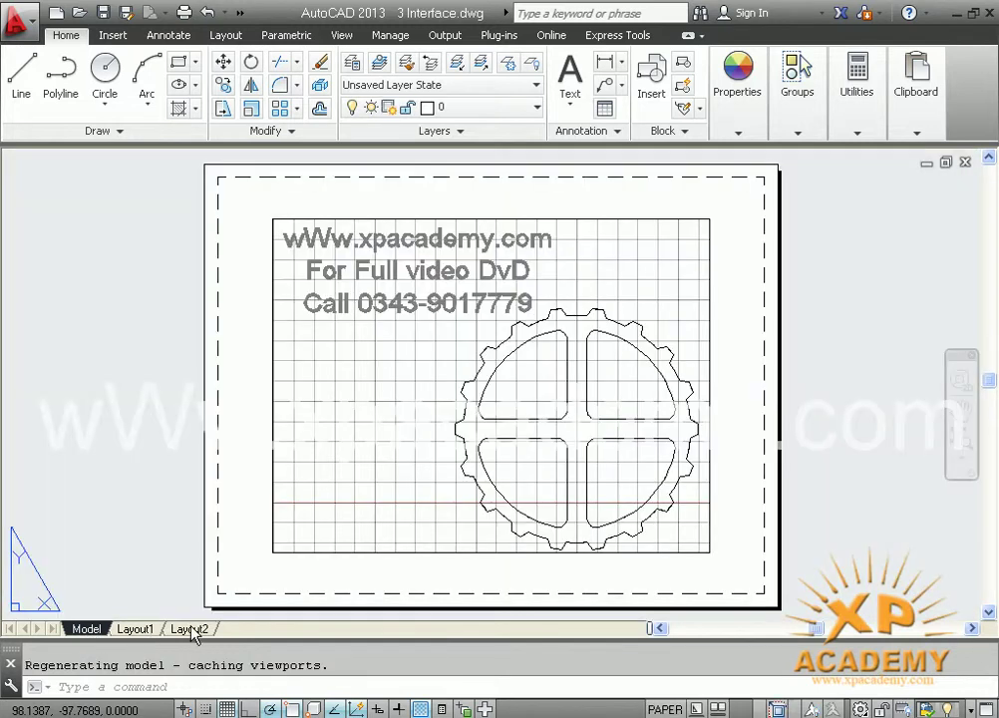
left_click(84, 630)
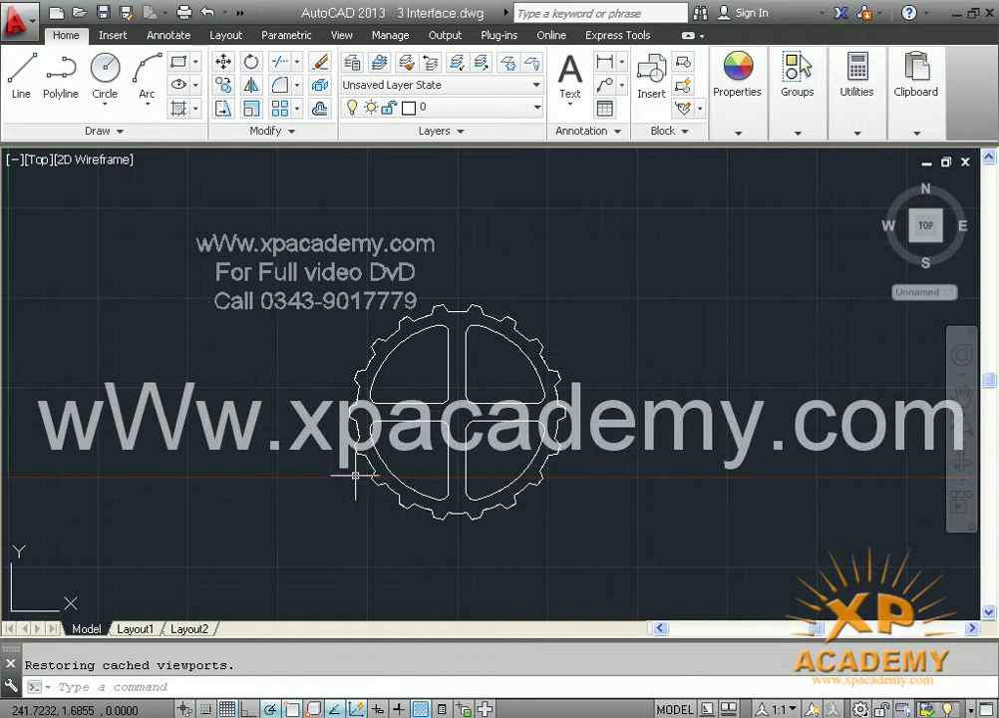
middle_click_drag(245, 437, 282, 417)
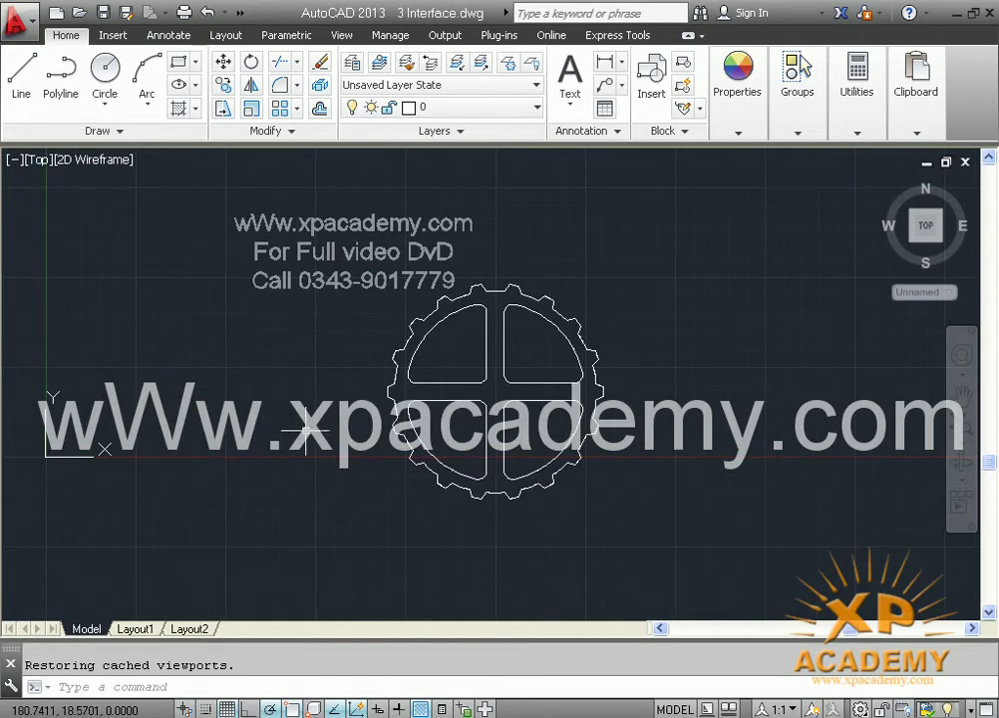
left_click(140, 629)
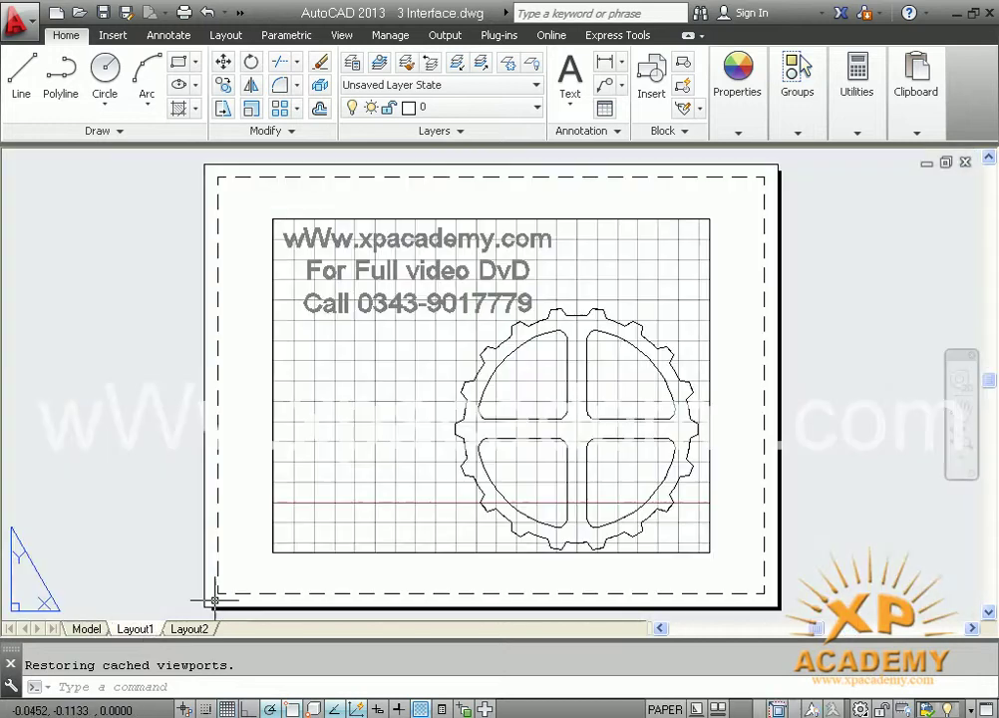
left_click(85, 633)
right_click(85, 632)
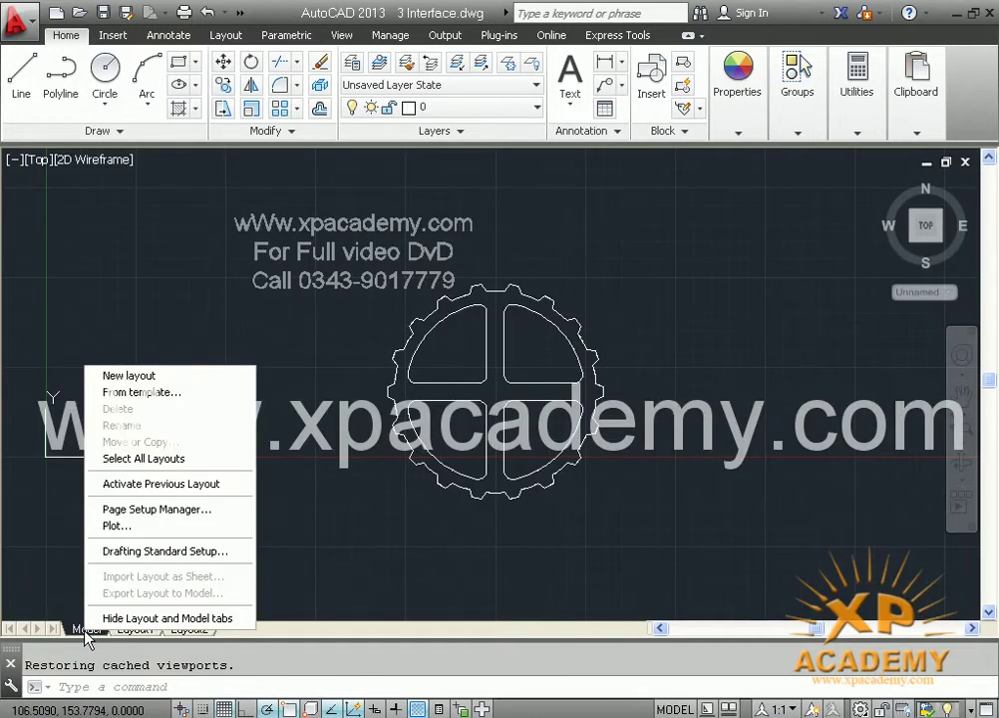
left_click(170, 618)
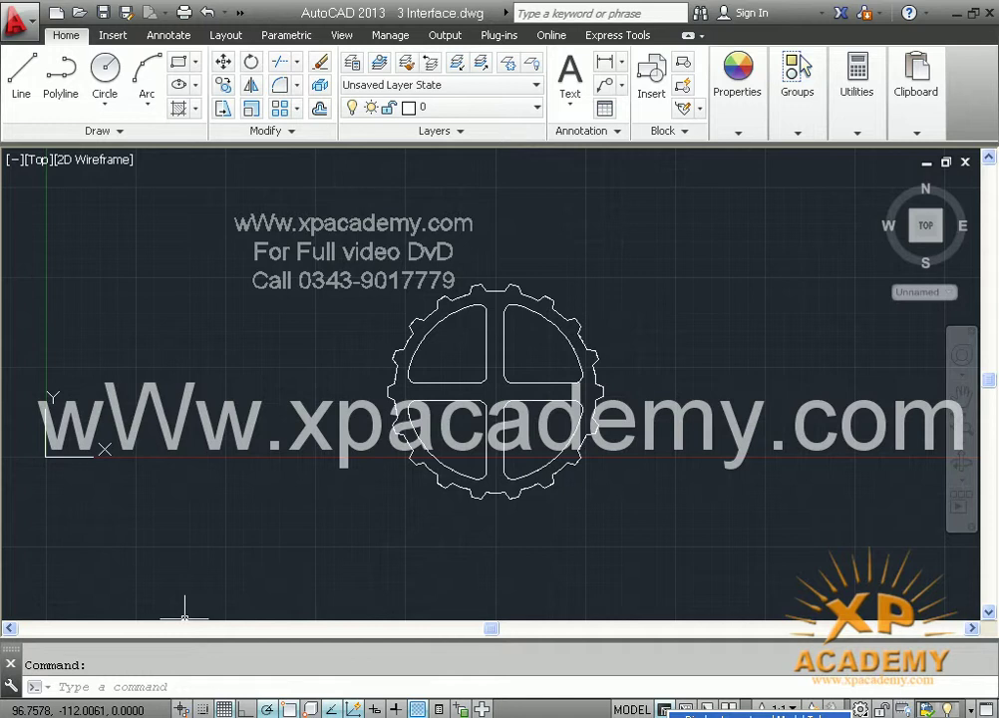
left_click(664, 710)
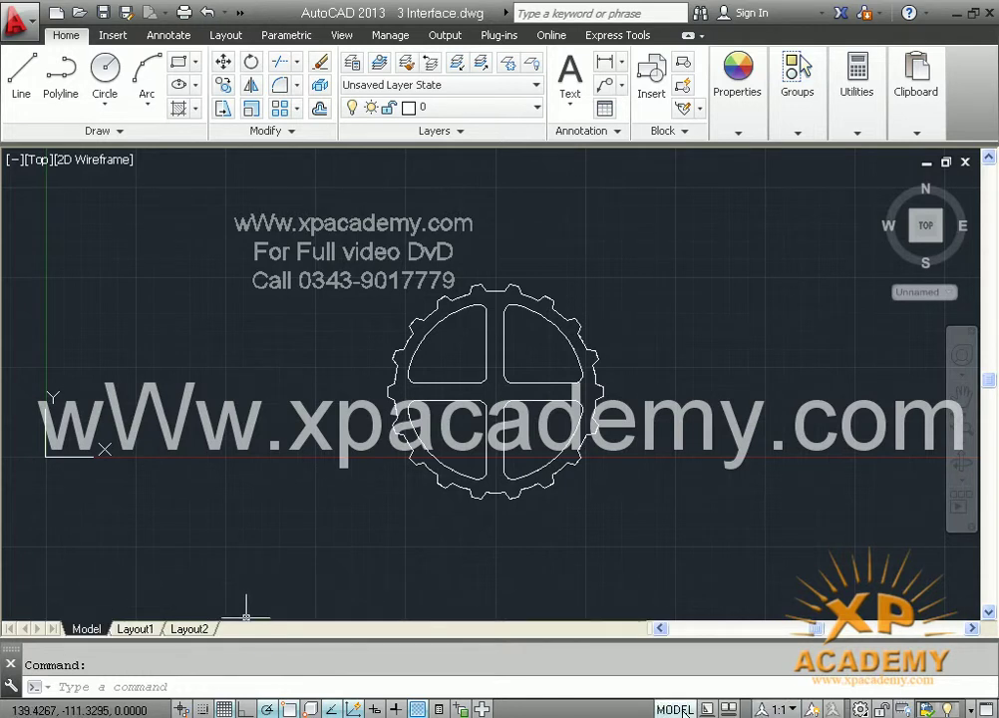
right_click(92, 629)
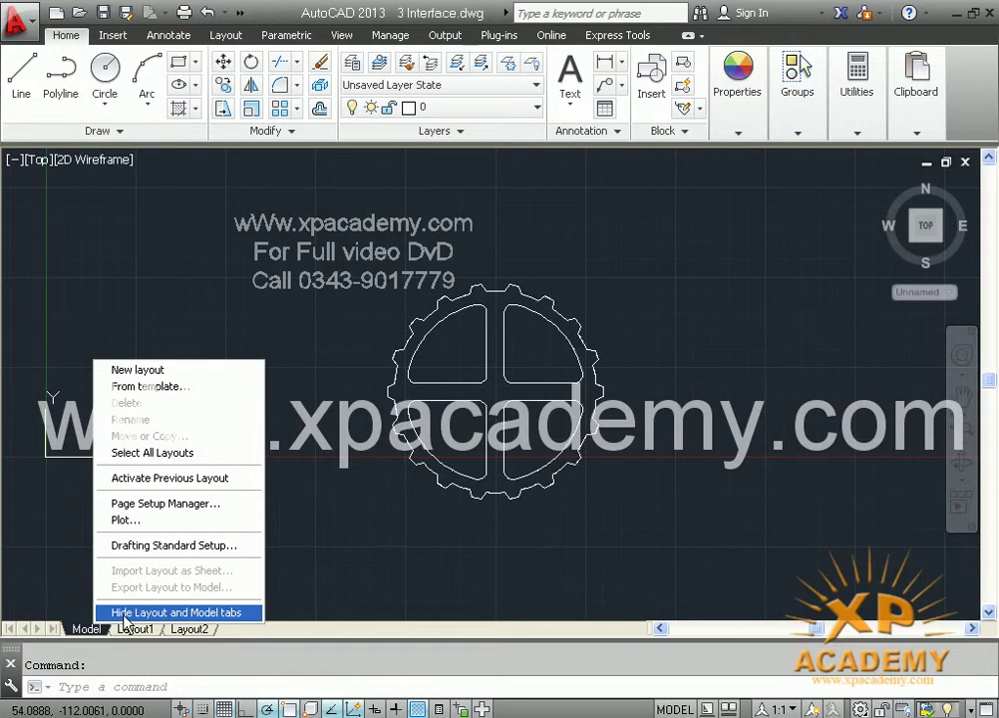
left_click(125, 612)
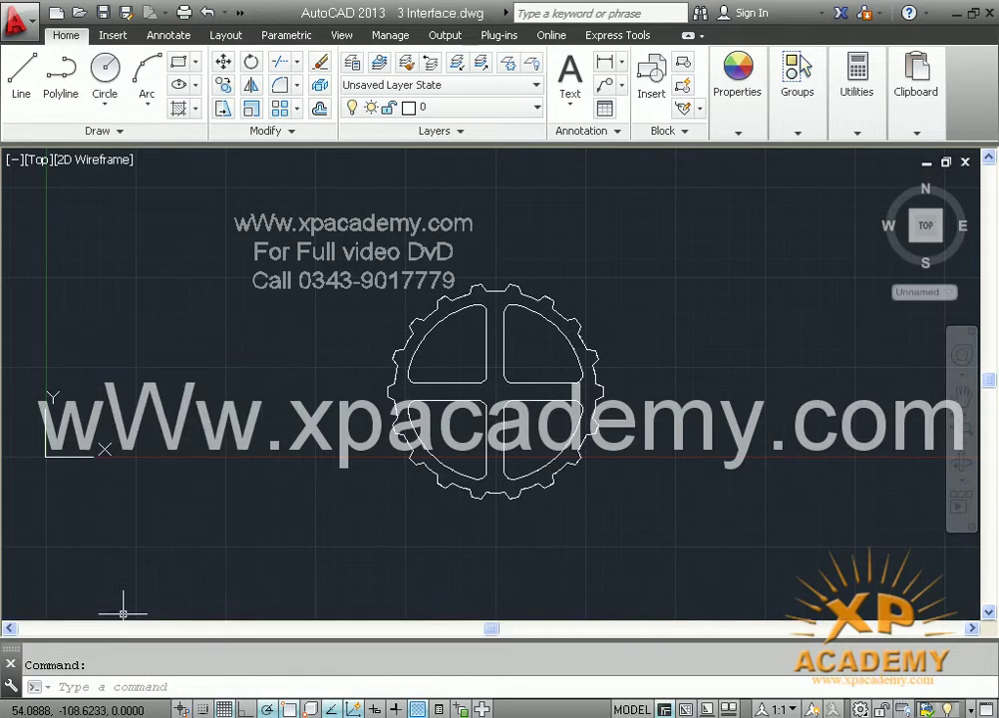
left_click(665, 709)
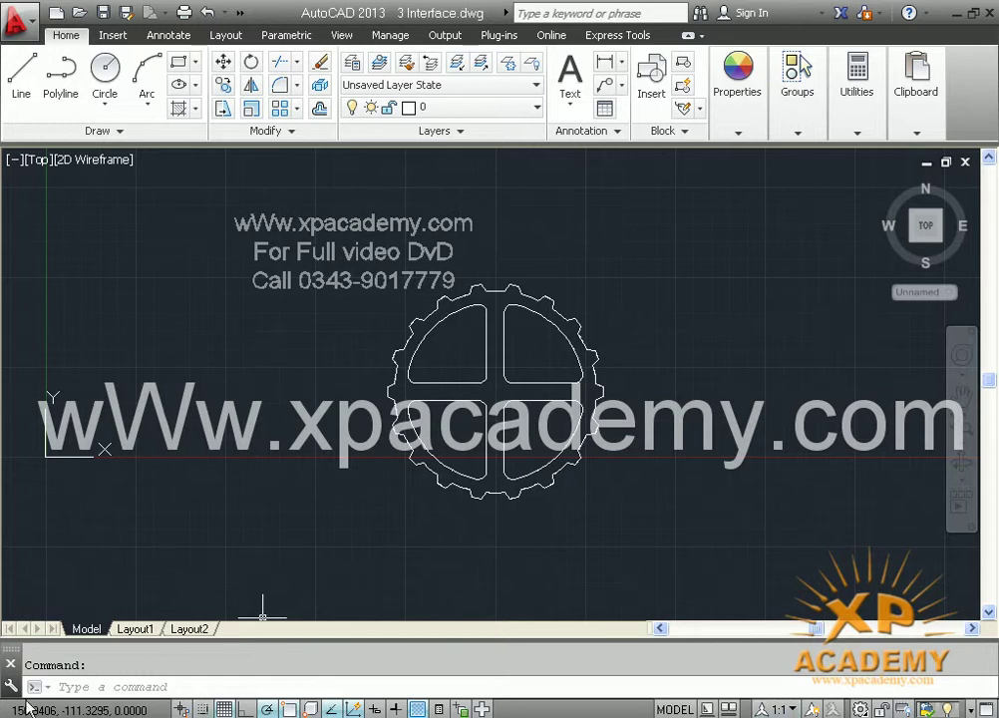
mouse_move(315, 426)
middle_mouse_down()
mouse_move(309, 449)
mouse_move(219, 316)
middle_mouse_up()
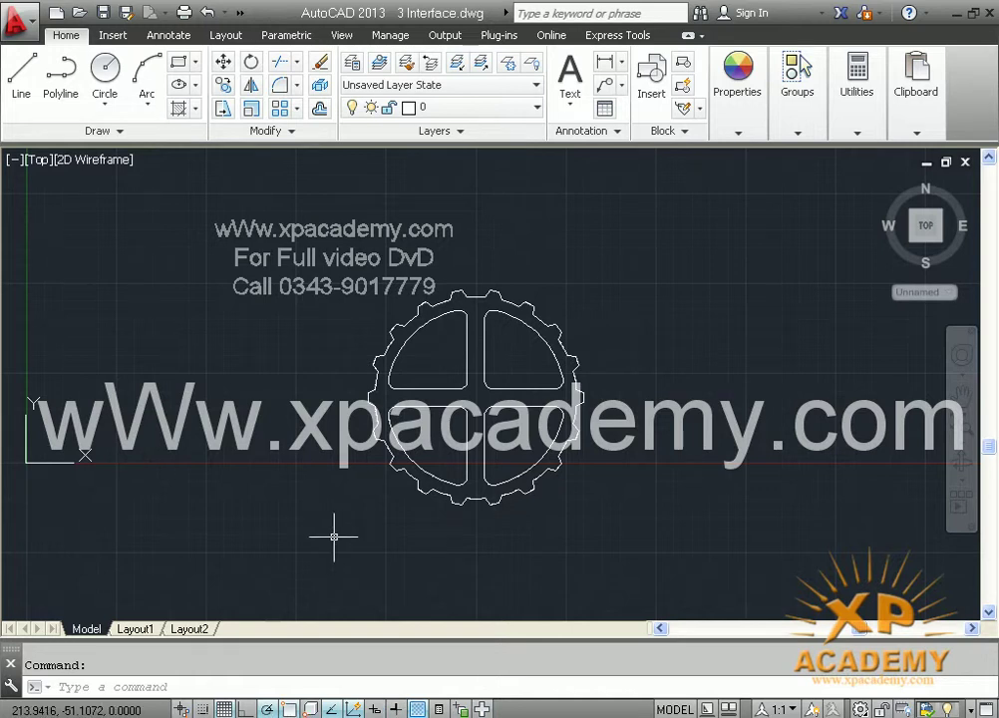
middle_click_drag(335, 531, 353, 536)
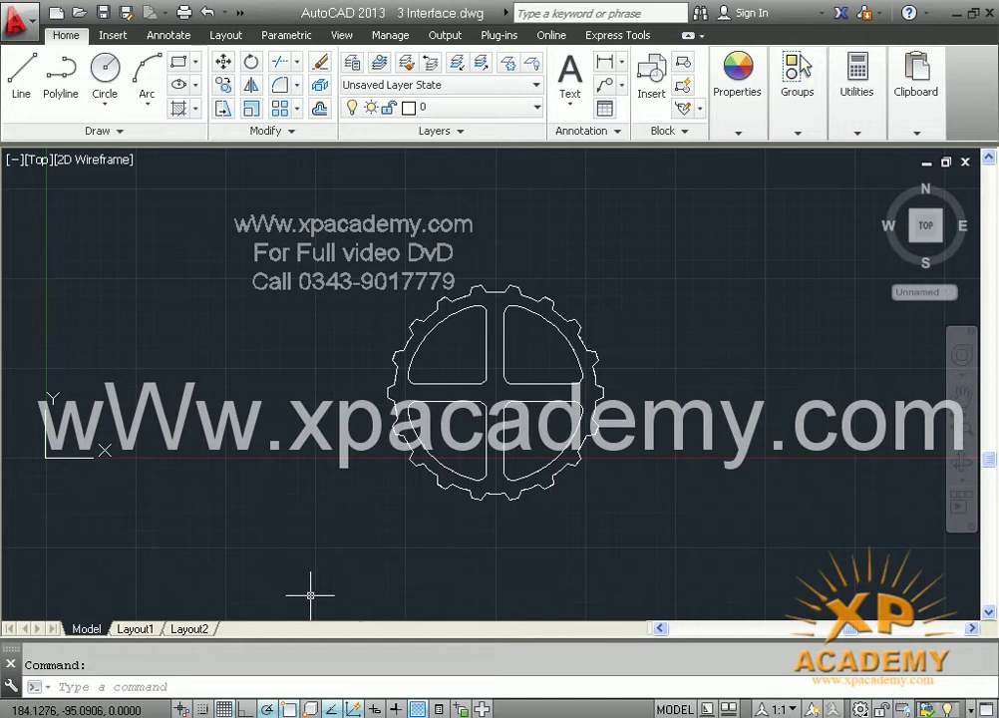
Draw a horizontal base line below and left of the gear
type("1")
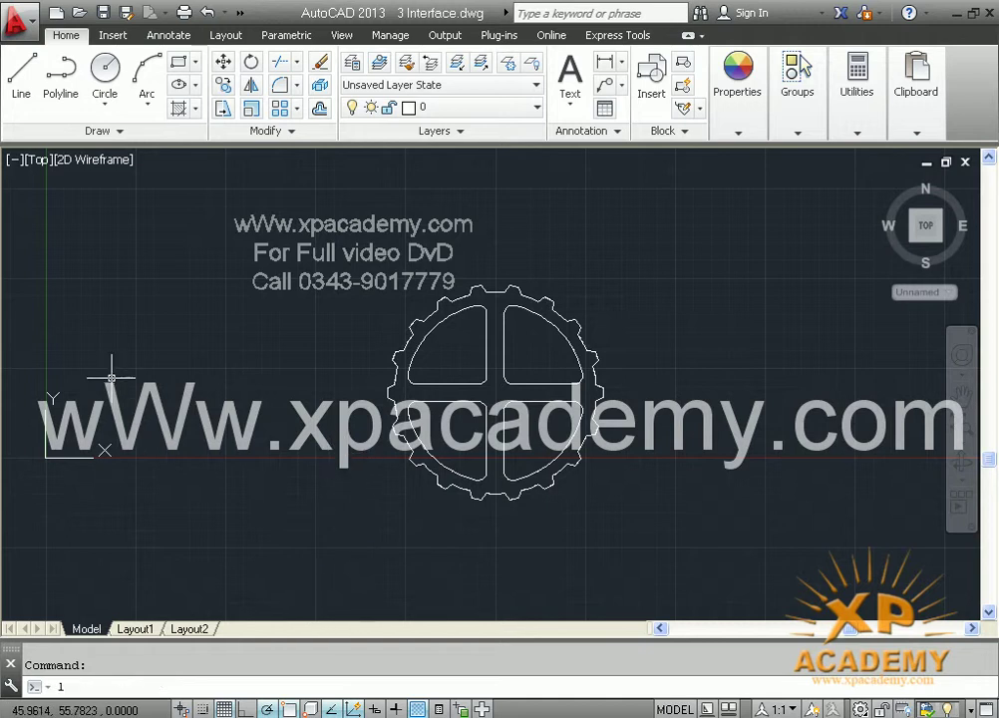
left_click(20, 76)
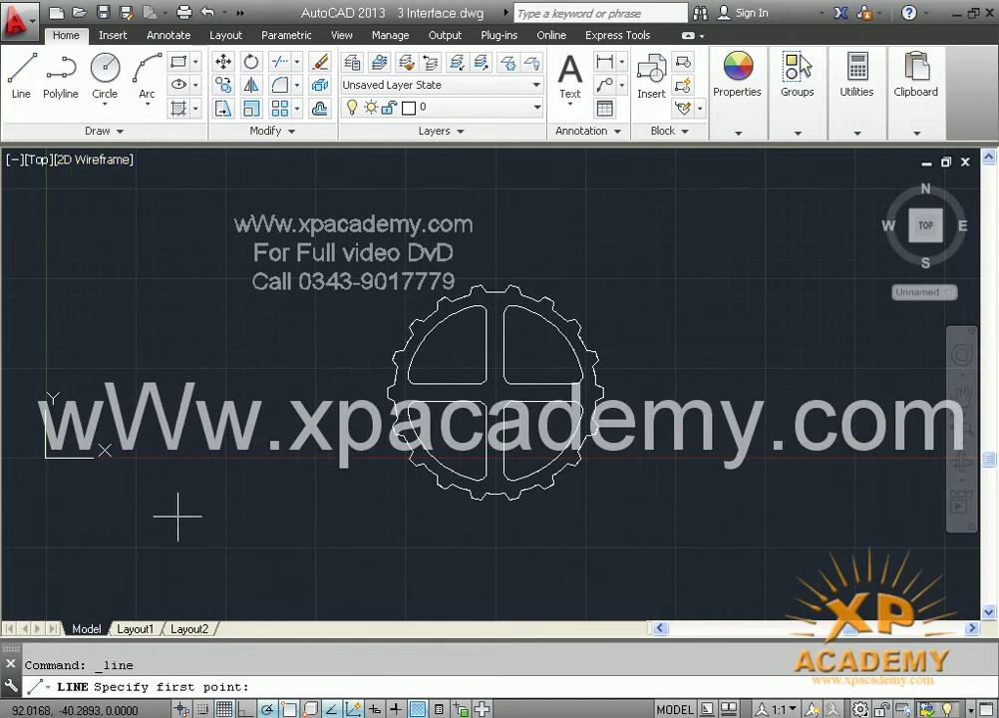
left_click(177, 515)
left_click(340, 516)
key("Return")
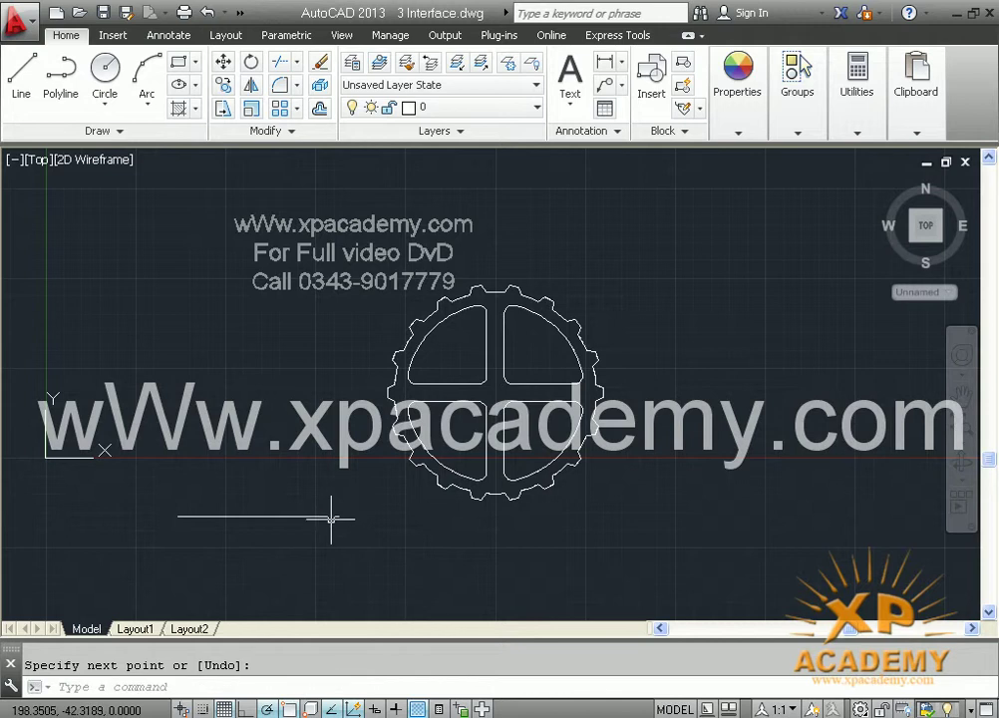
key("Return")
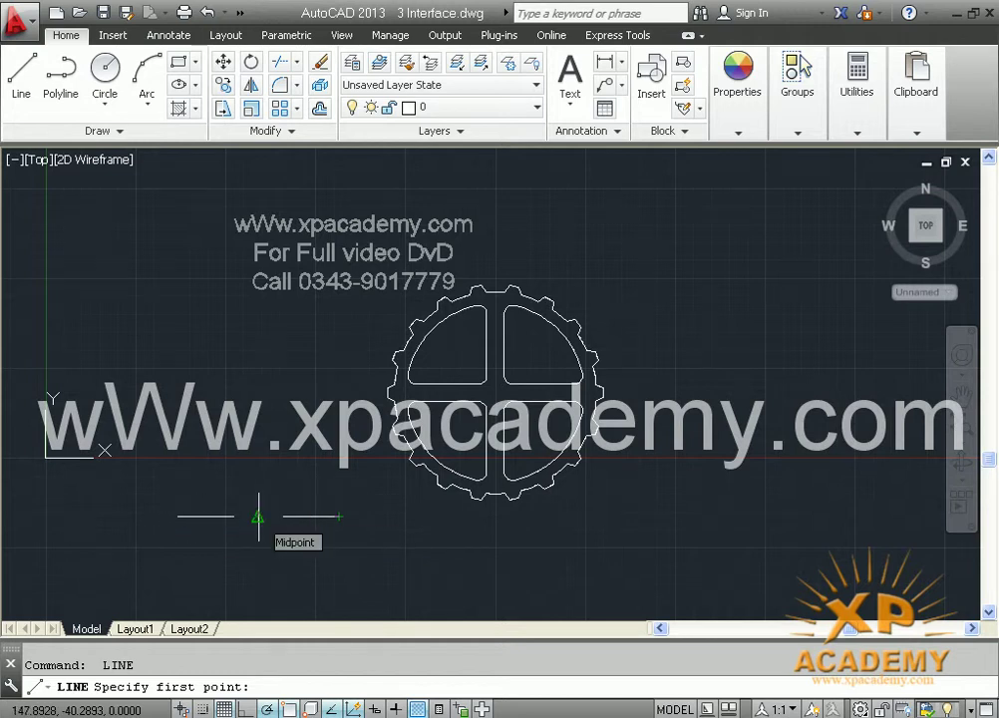
Draw a closed box rising from the base line's midpoint, extending left, then pan up
left_click(258, 517)
left_click(260, 404)
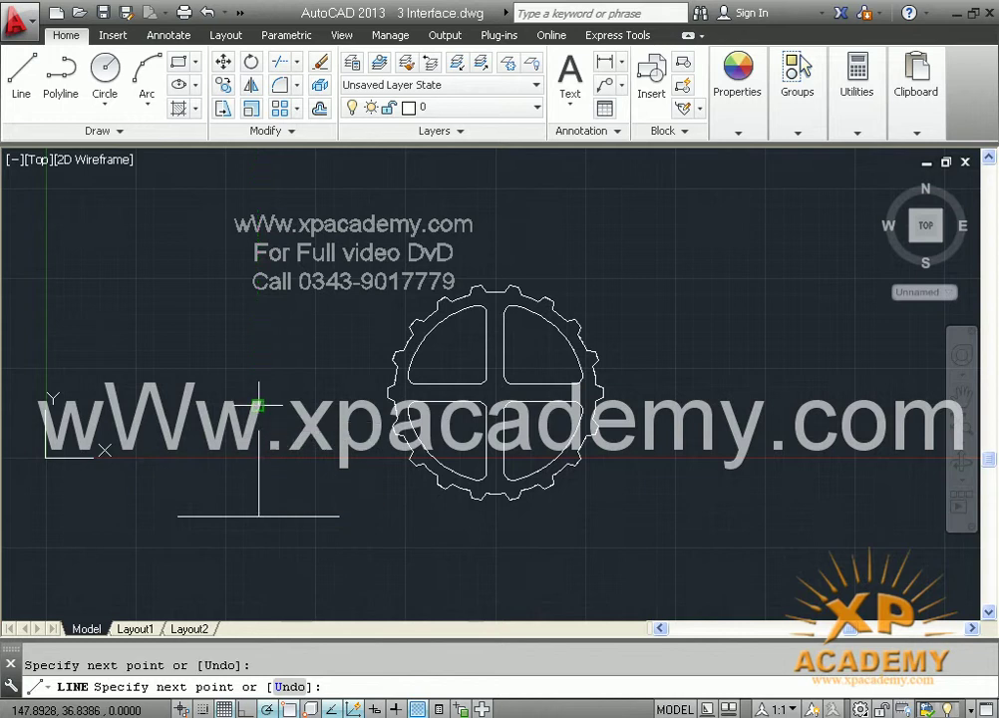
left_click(177, 406)
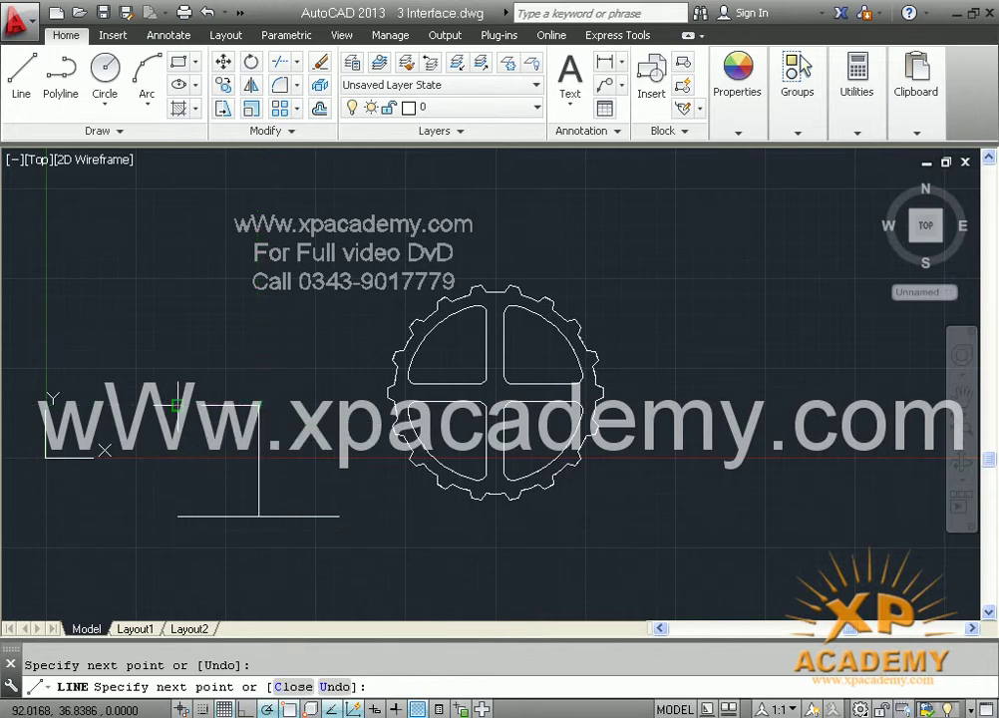
key("Return")
key("Return")
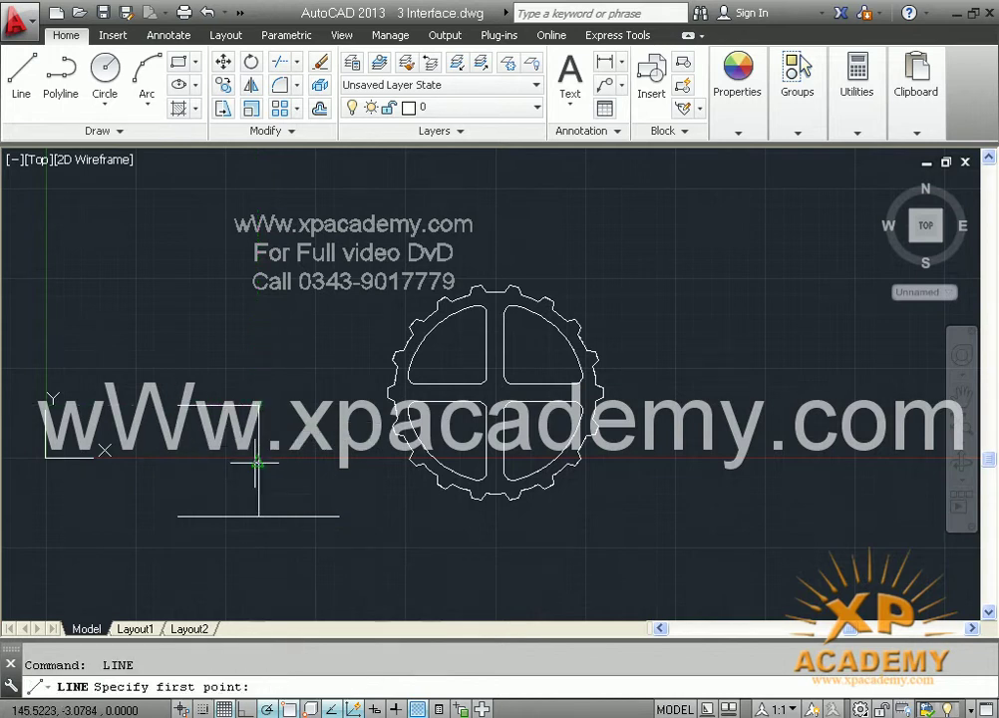
left_click(257, 462)
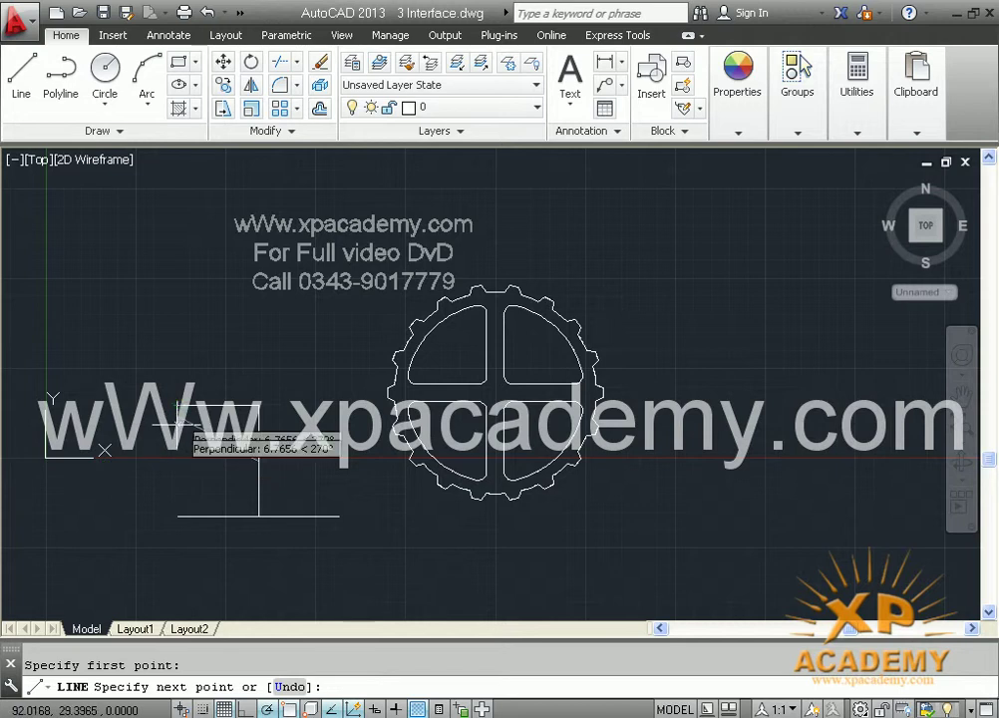
left_click(176, 461)
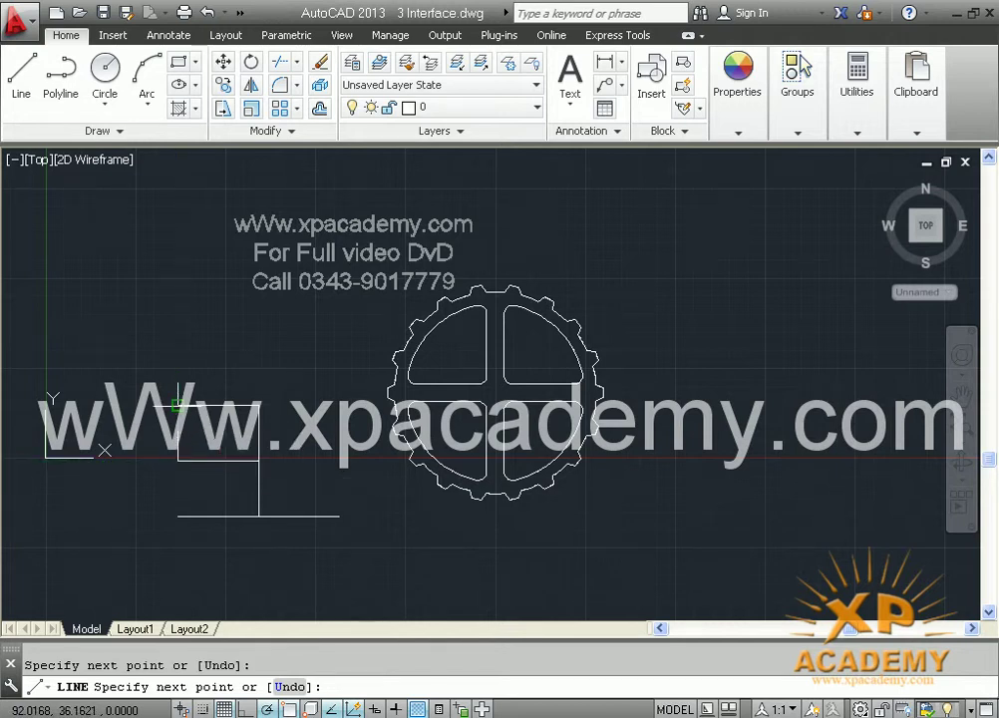
left_click(176, 406)
key("Return")
mouse_move(230, 485)
middle_mouse_down()
mouse_move(201, 477)
mouse_move(223, 421)
middle_mouse_up()
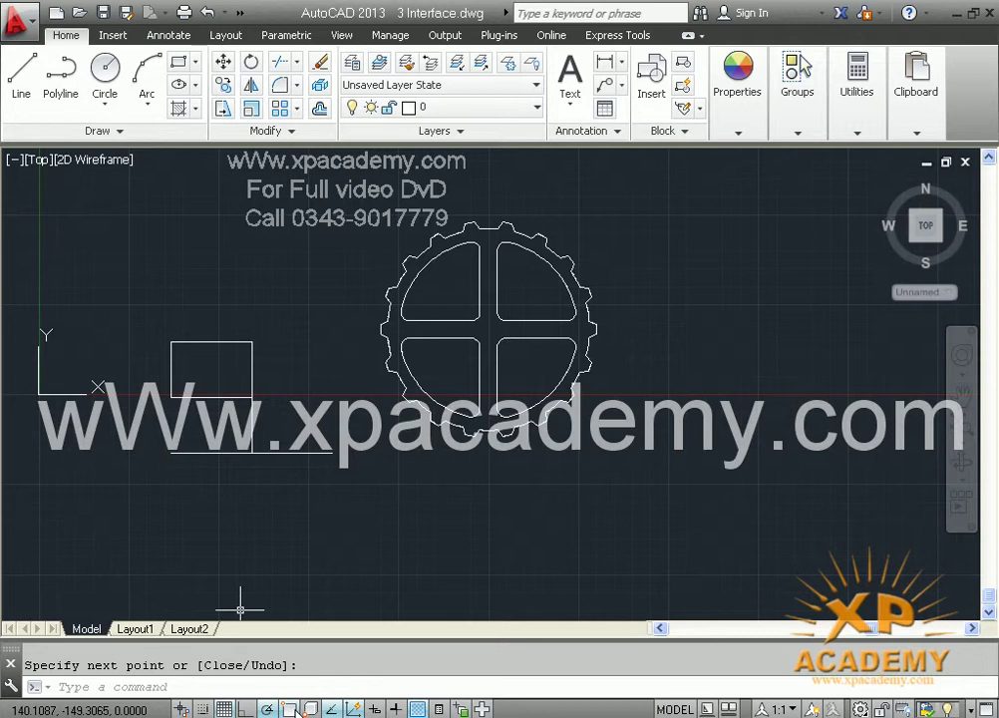
Restrict object snaps to Endpoint, Center and Intersection in Drafting Settings
right_click(295, 709)
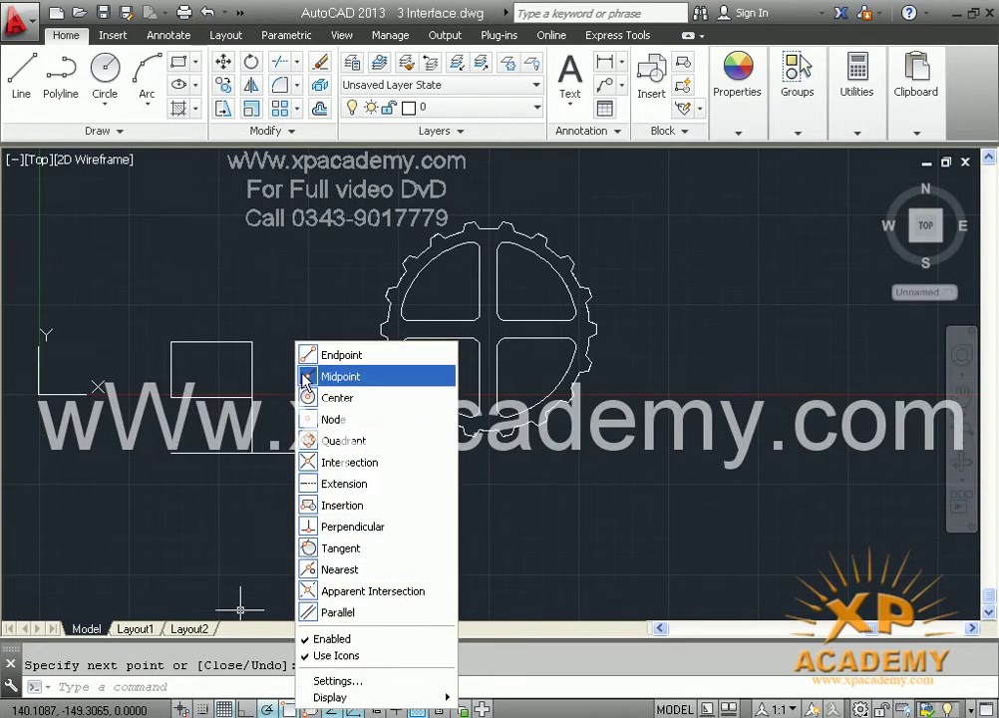
left_click(331, 681)
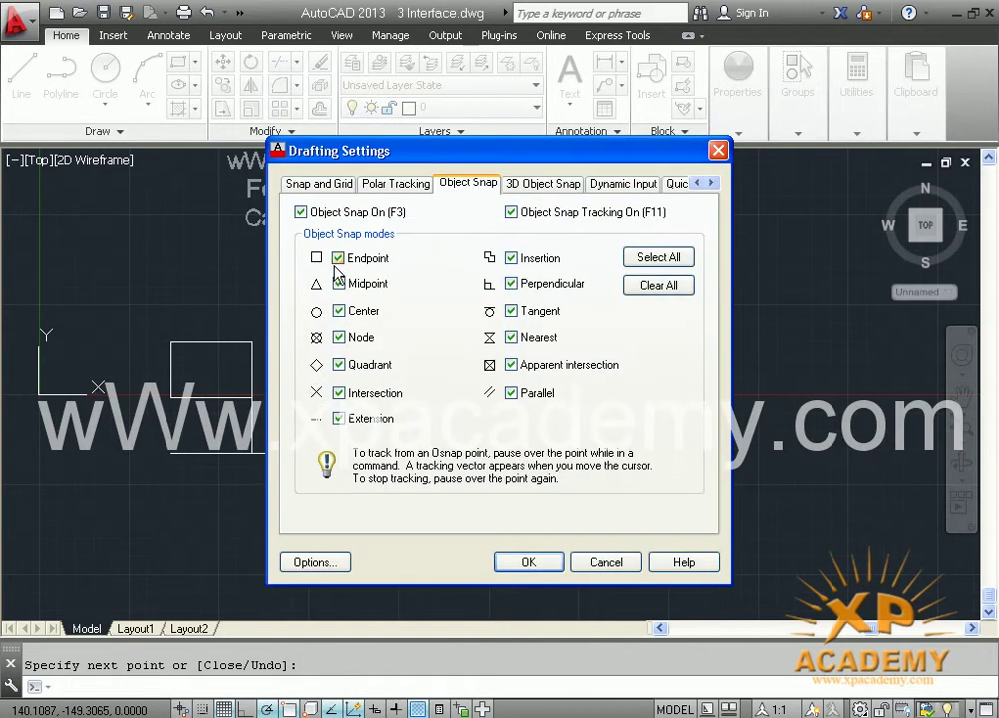
left_click(658, 285)
left_click(339, 258)
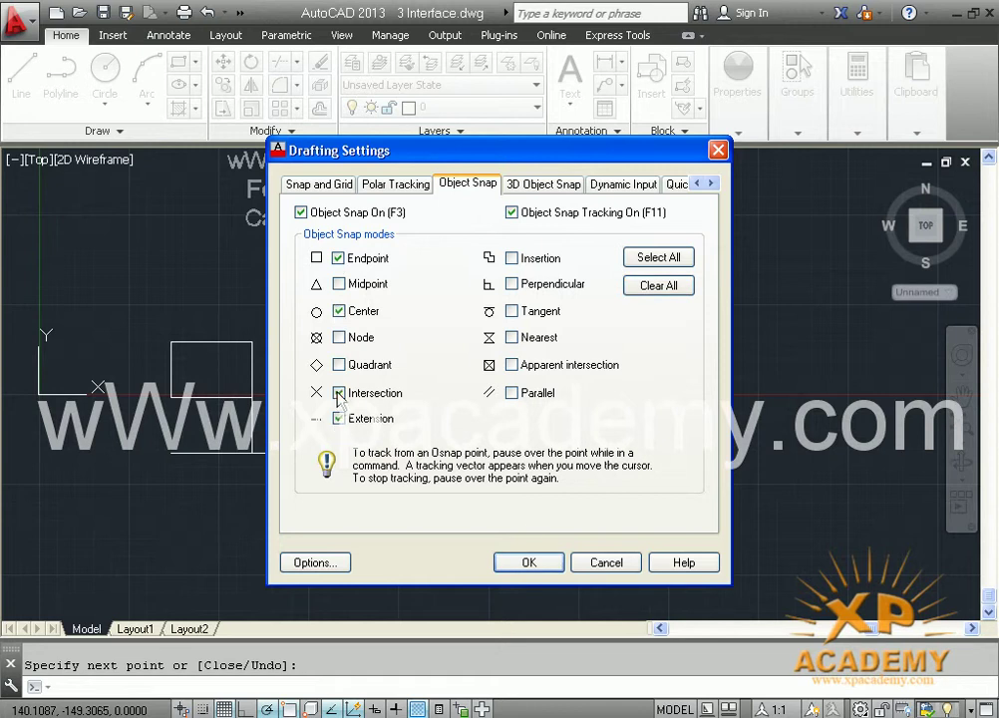
left_click(524, 563)
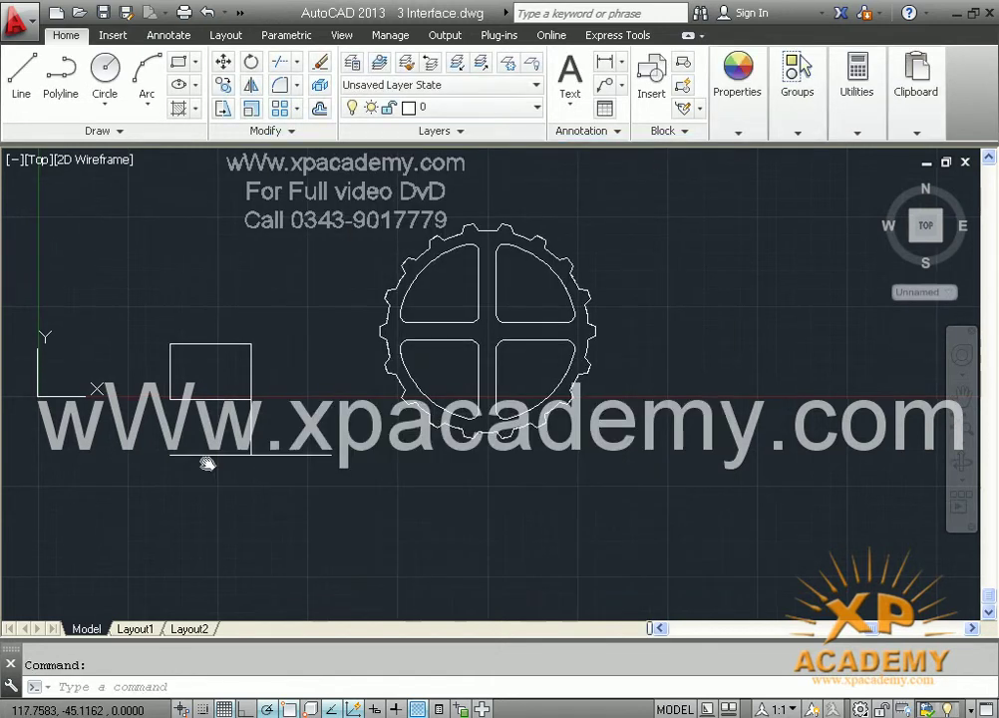
Draw a horizontal line with LINE below the rectangle
type("l")
key("Return")
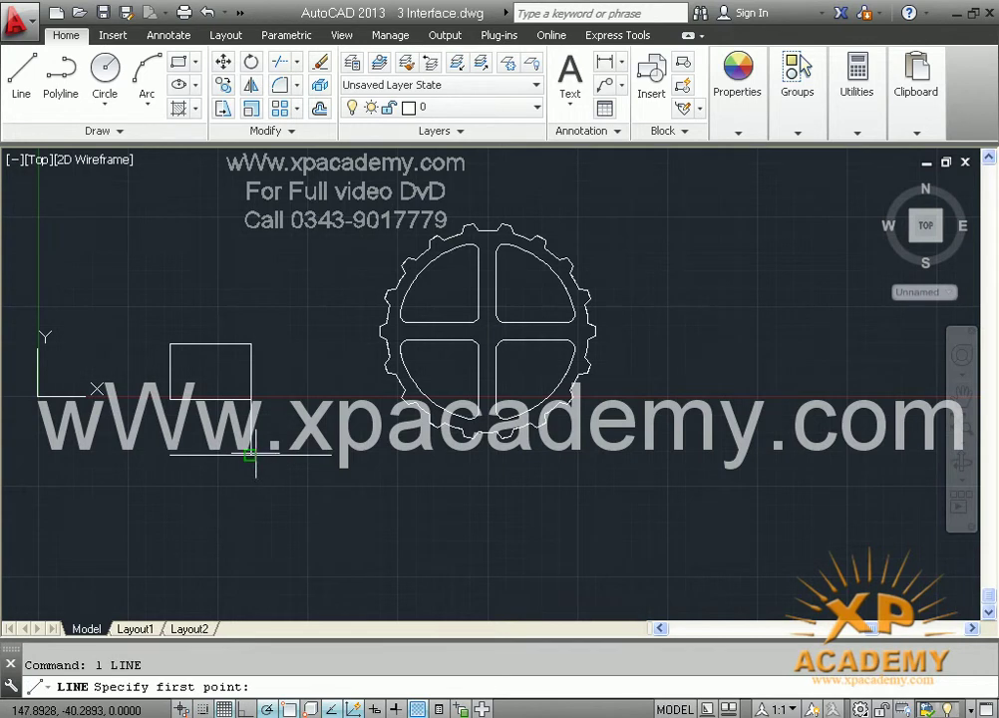
left_click(195, 534)
left_click(397, 534)
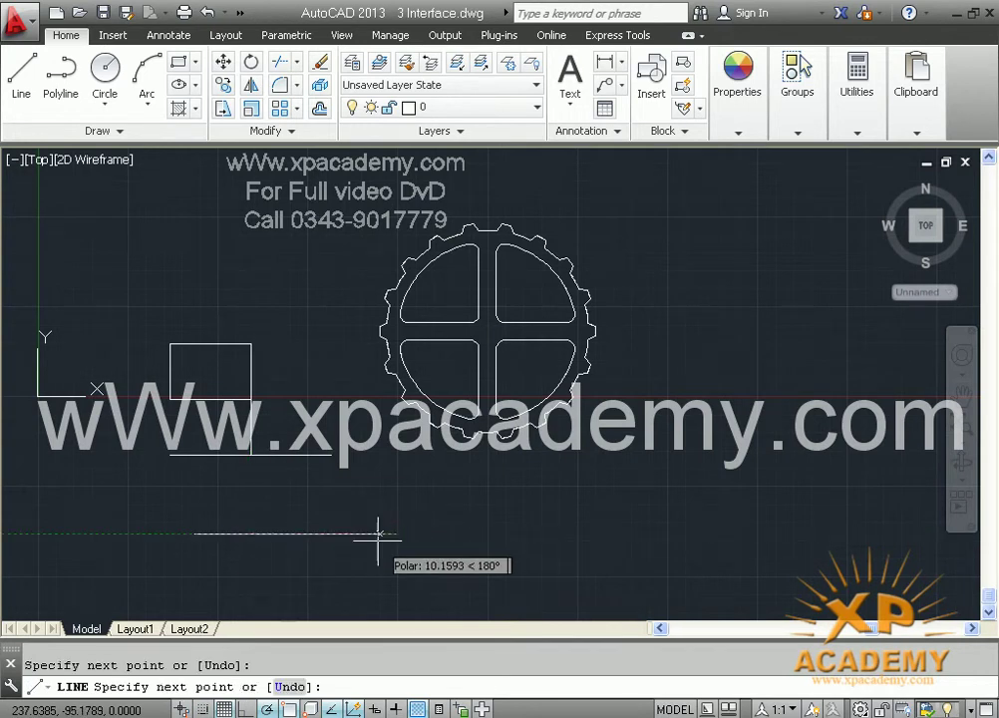
key("Return")
key("Return")
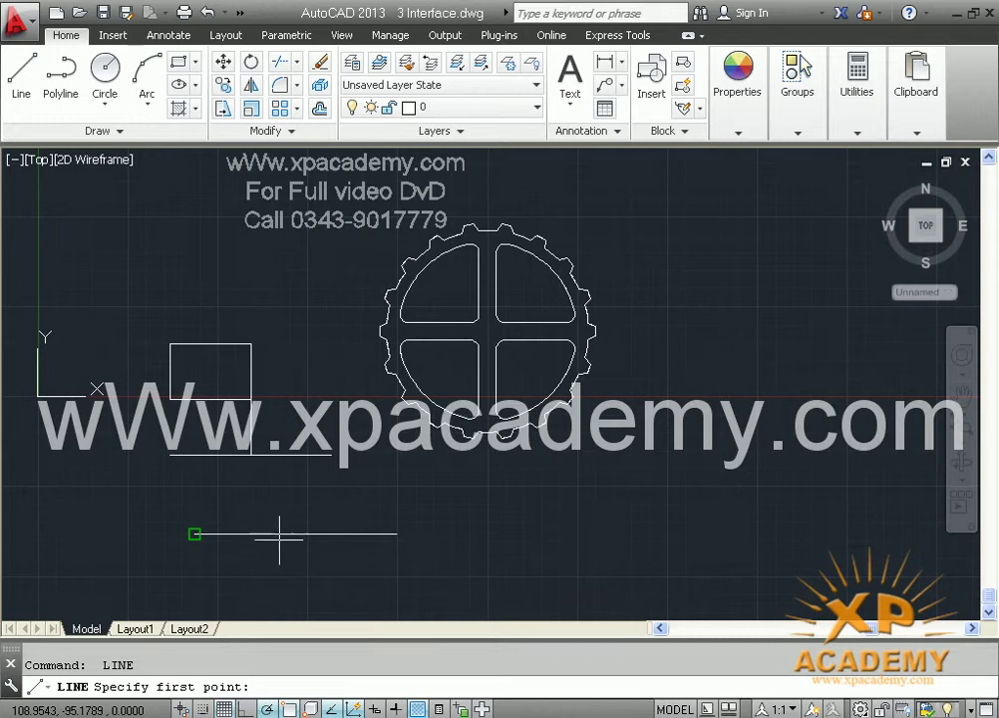
Turn on grid snap with F9, trace a segment along the new line, then cancel
key("F9")
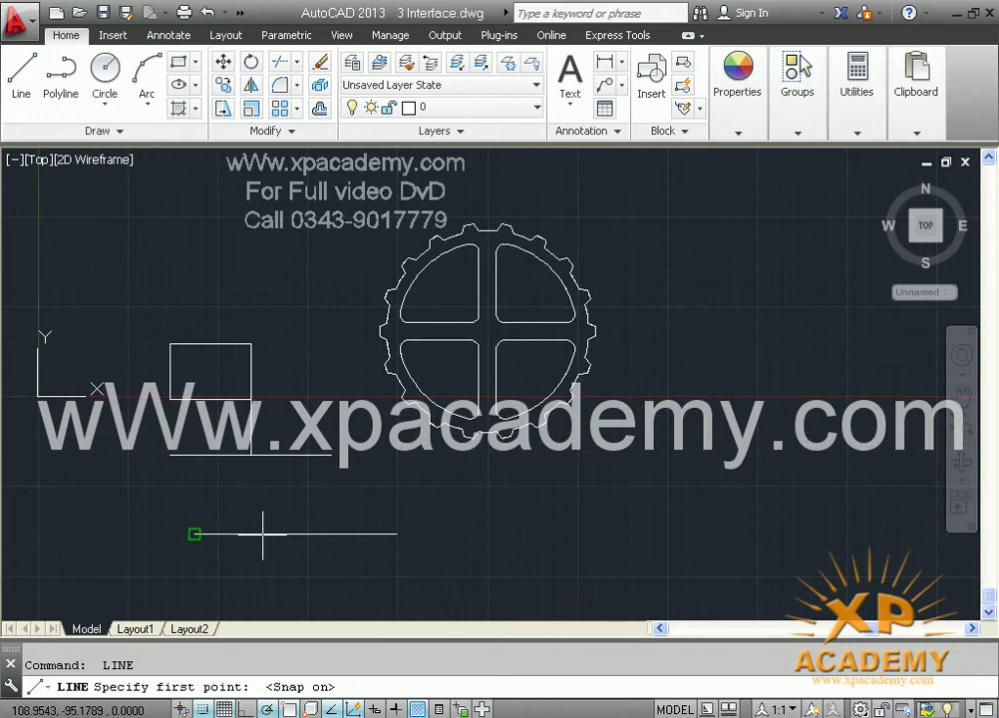
left_click(261, 542)
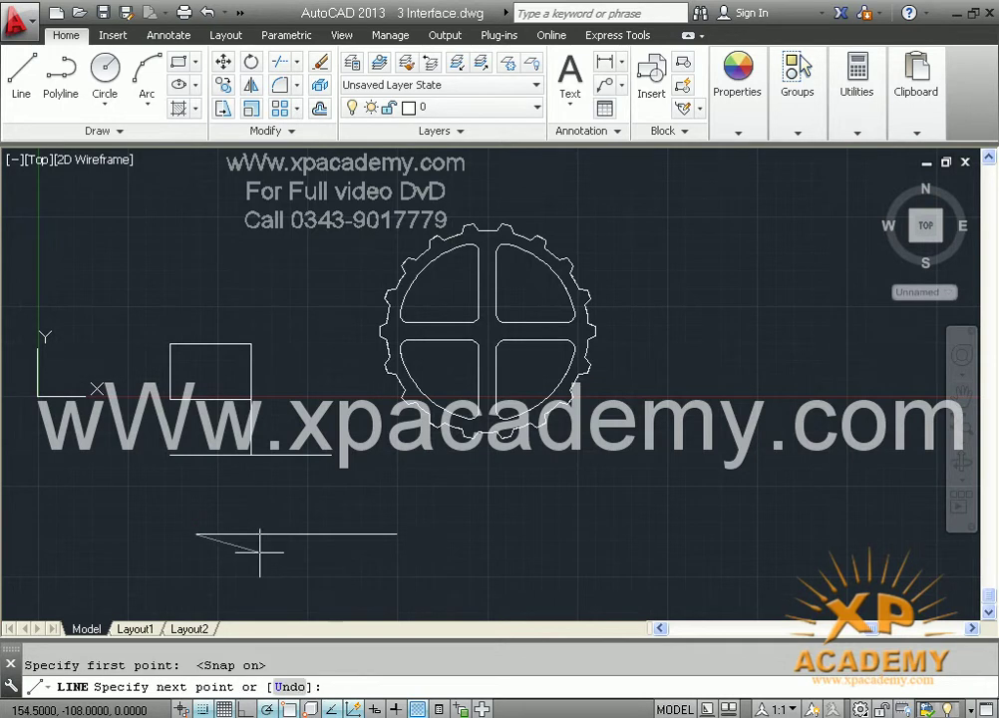
left_click(194, 534)
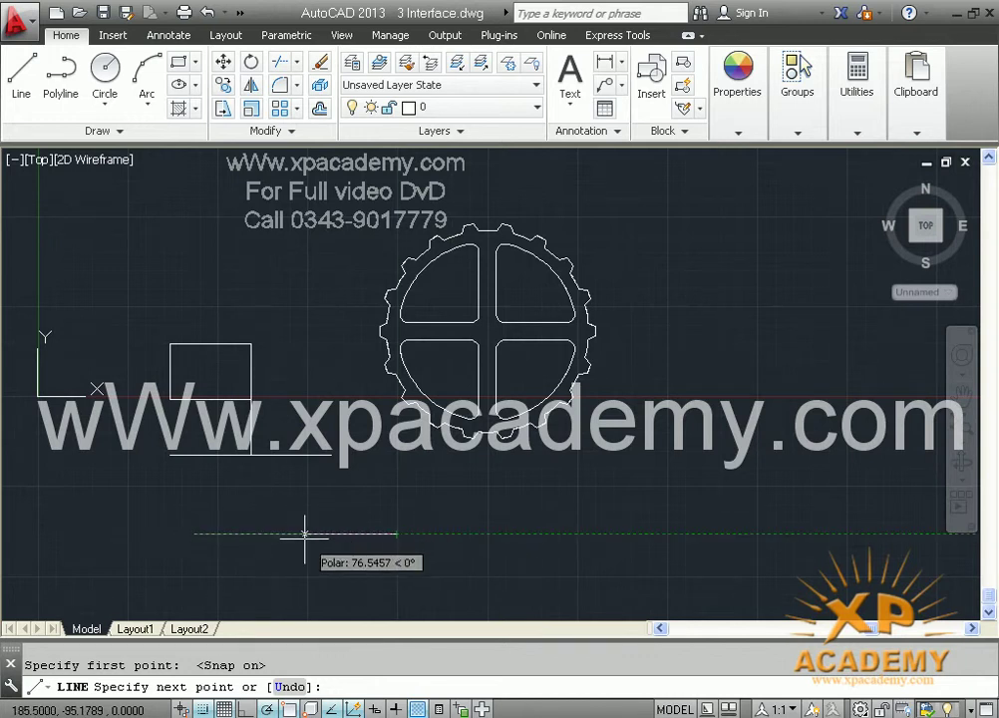
key("Escape")
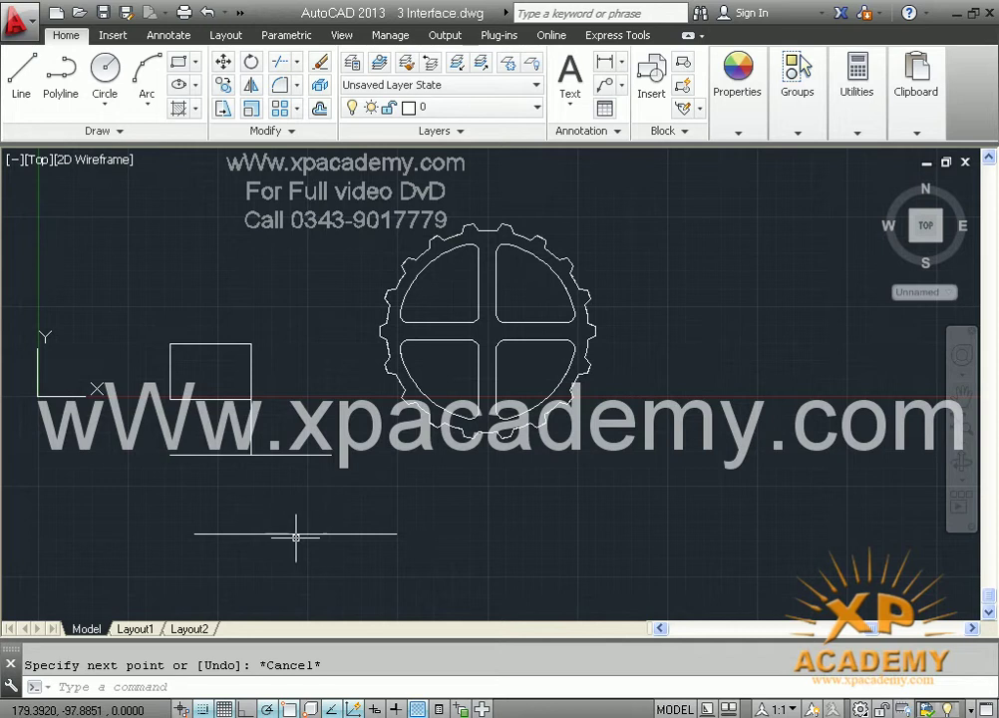
type("l")
key("Return")
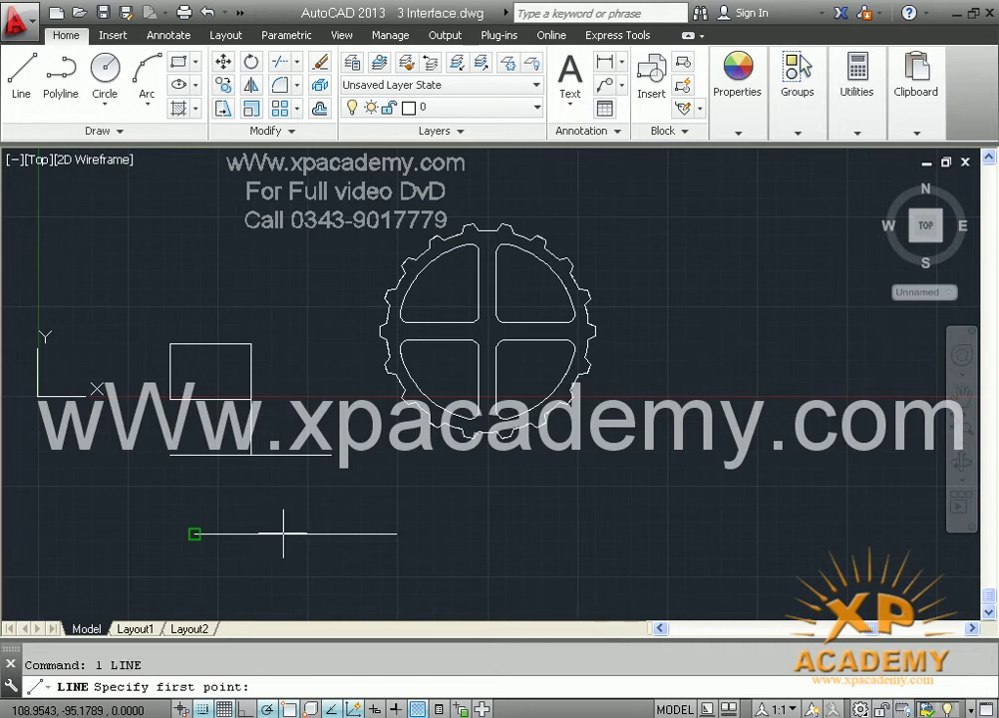
Enable every object snap mode with Select All in Drafting Settings
right_click(304, 596, "shift")
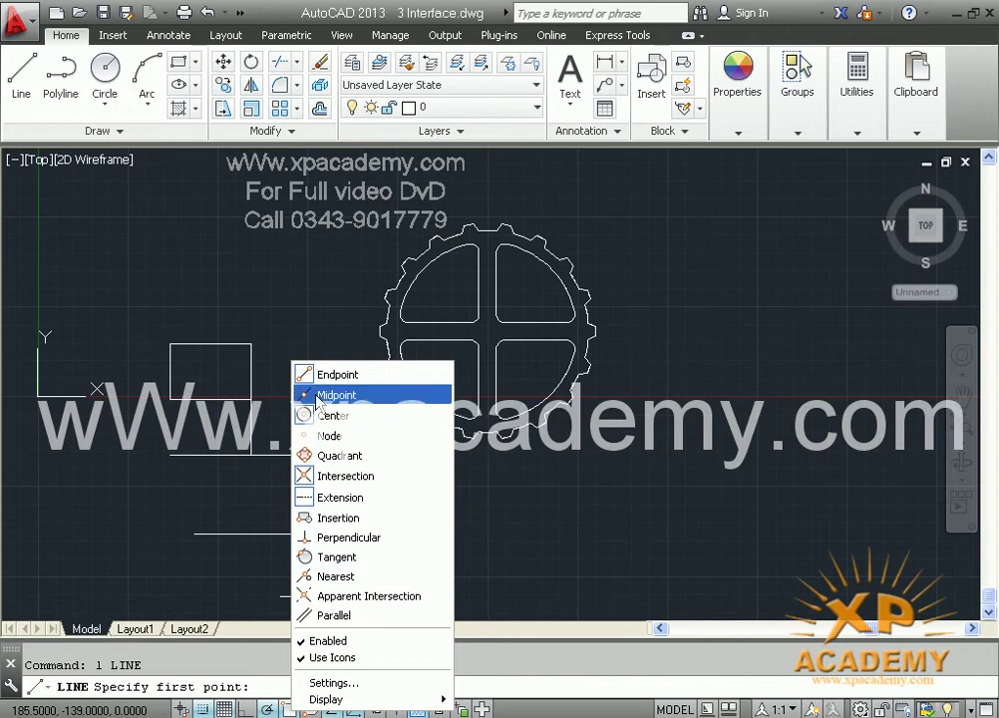
left_click(329, 683)
left_click(658, 257)
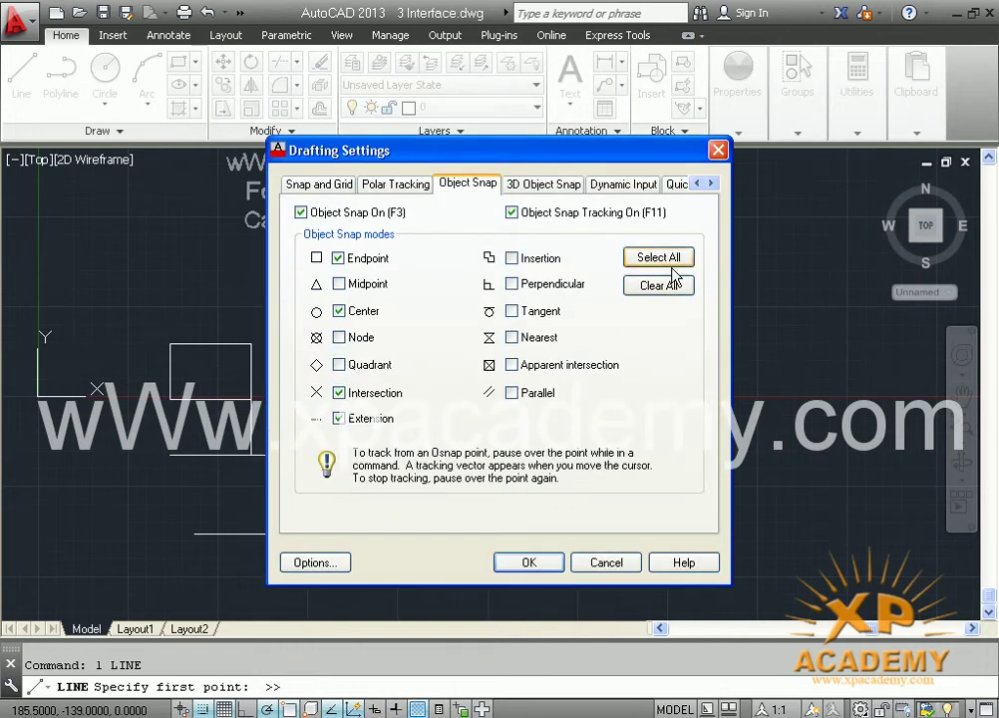
left_click(529, 565)
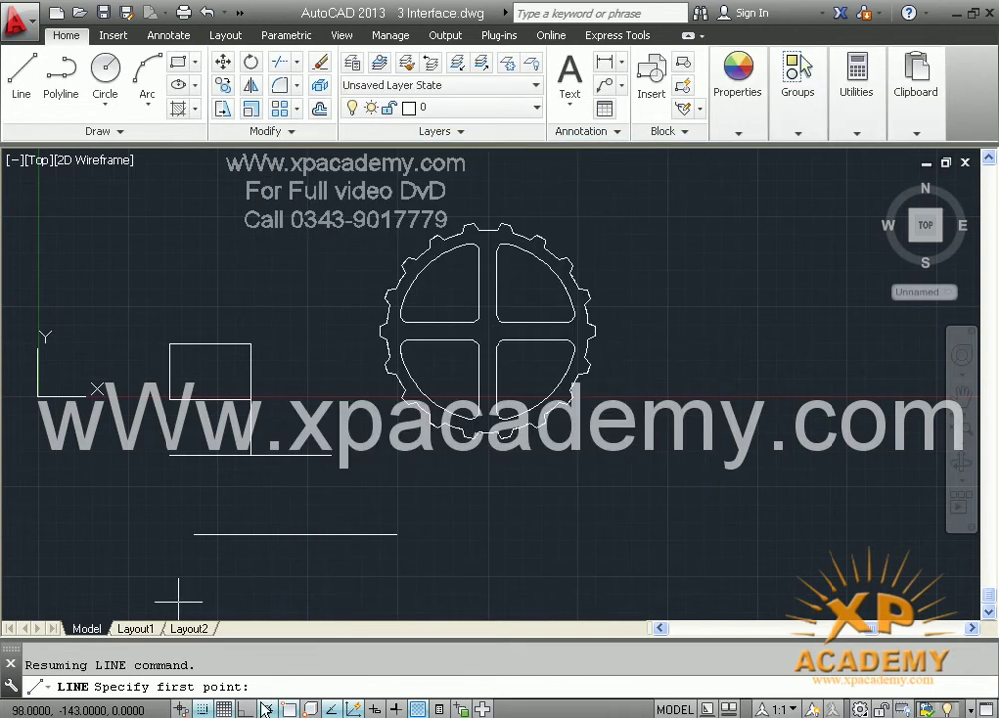
left_click(419, 709)
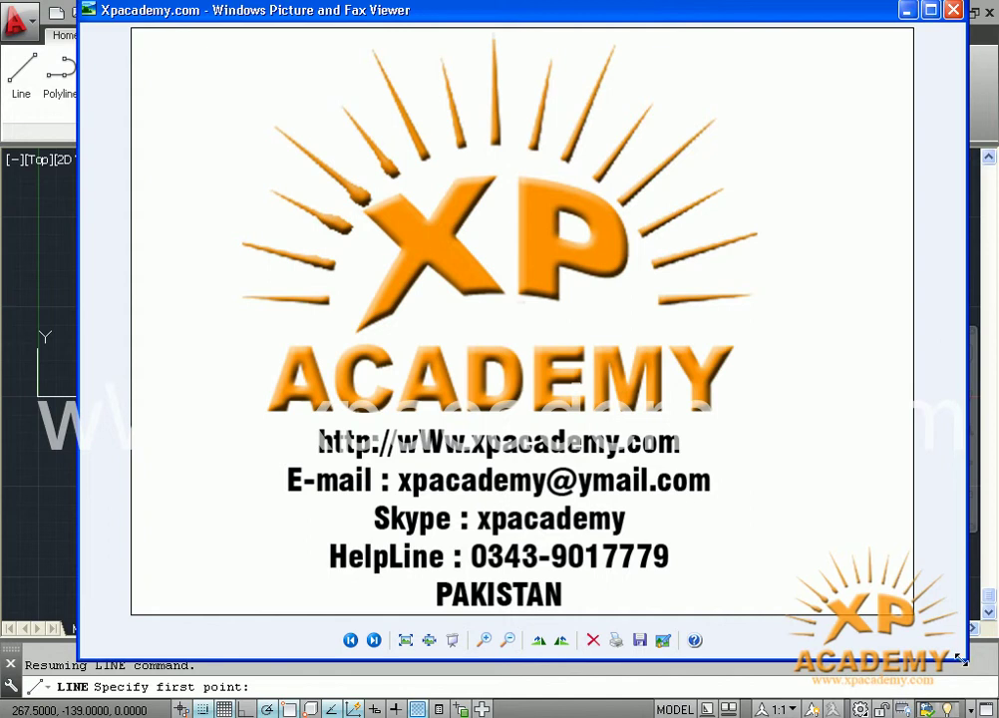
Enlarge the XP Academy logo viewer window and reposition it over the screen
mouse_move(965, 659)
left_mouse_down()
mouse_move(995, 646)
mouse_move(994, 658)
left_mouse_up()
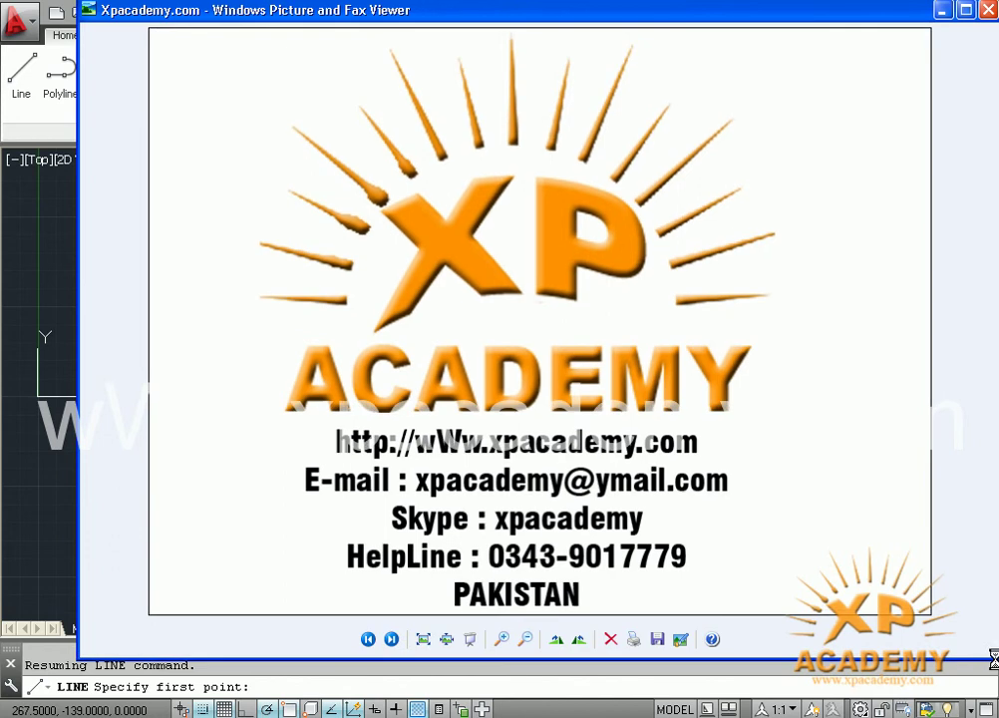
mouse_move(606, 10)
left_mouse_down()
mouse_move(592, 43)
mouse_move(572, 40)
left_mouse_up()
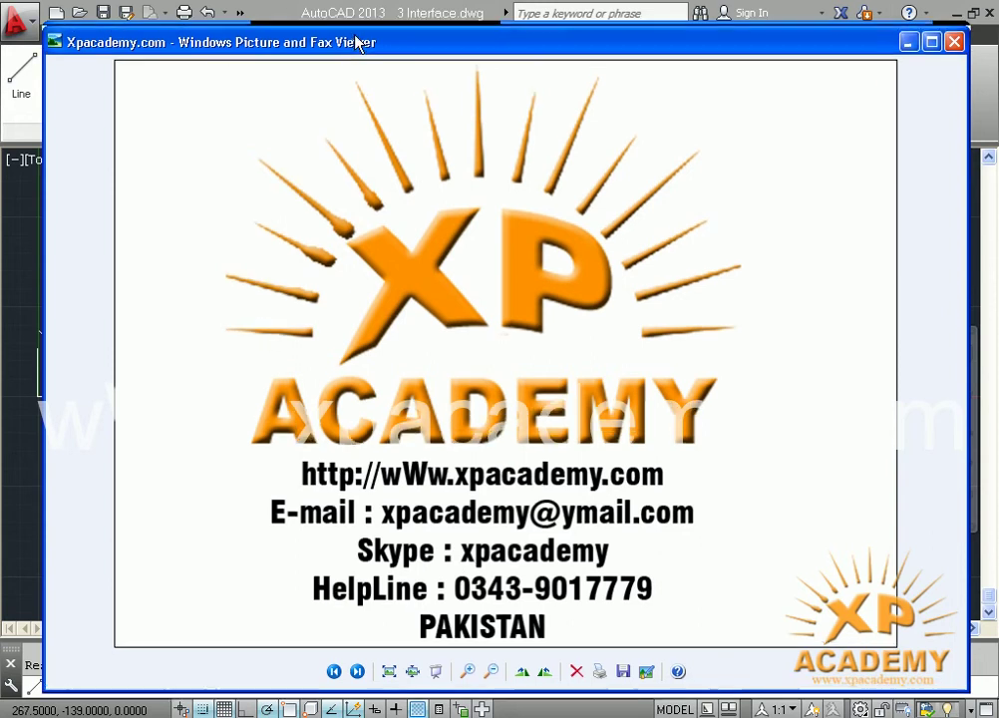
left_click_drag(359, 40, 391, 8)
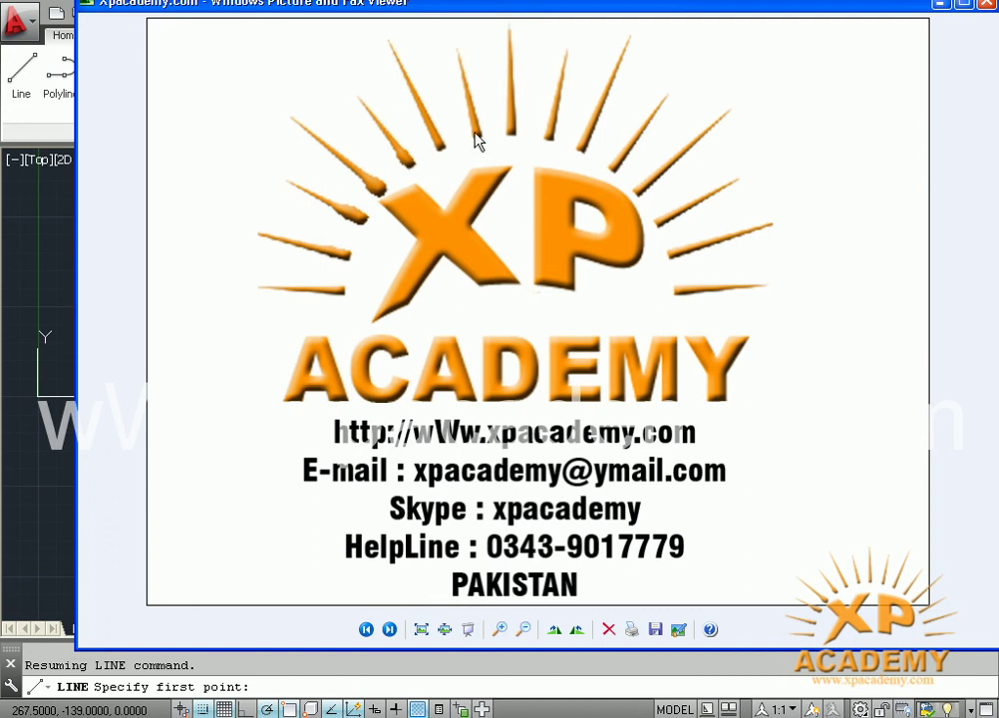
mouse_move(527, 10)
left_mouse_down()
mouse_move(449, 47)
mouse_move(491, 37)
left_mouse_up()
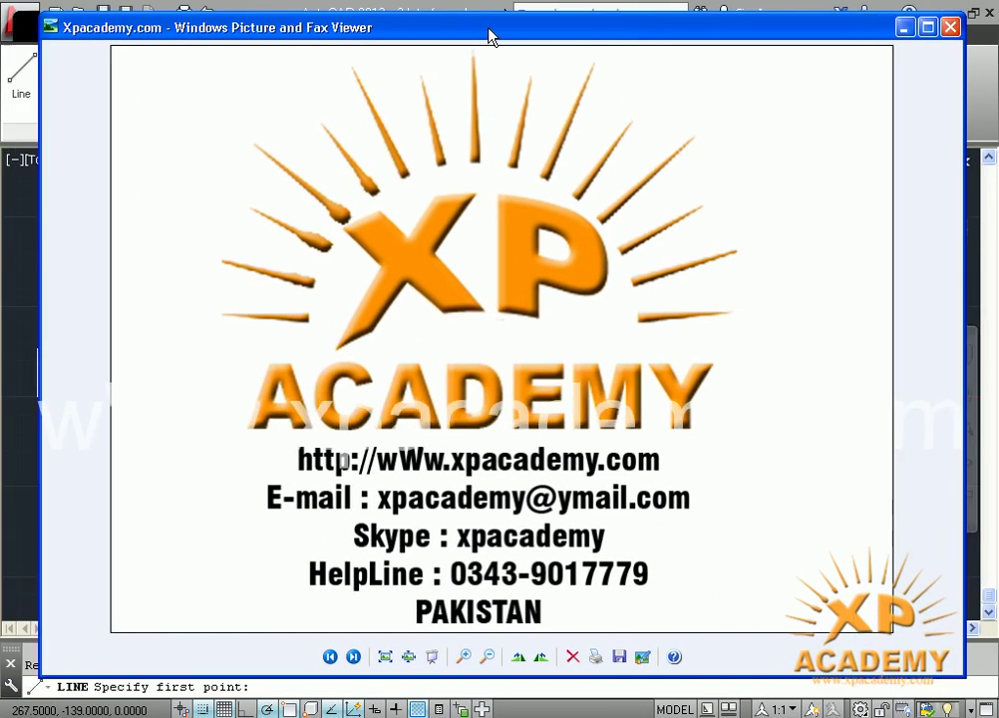